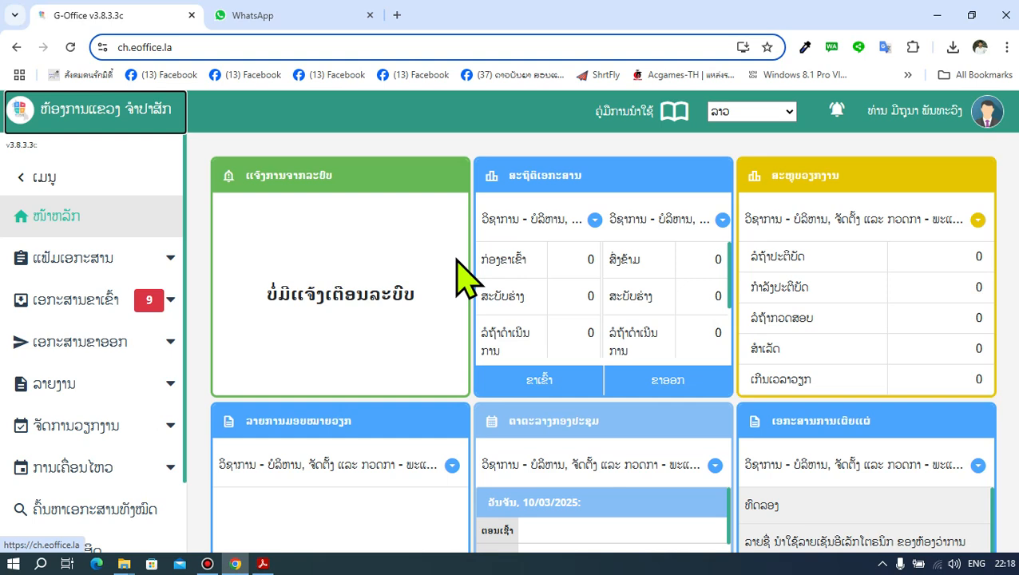
View the list of incoming document folders (ແຟ້ມຂາເຂົ້າ), and minimise the browser.
click(124, 259)
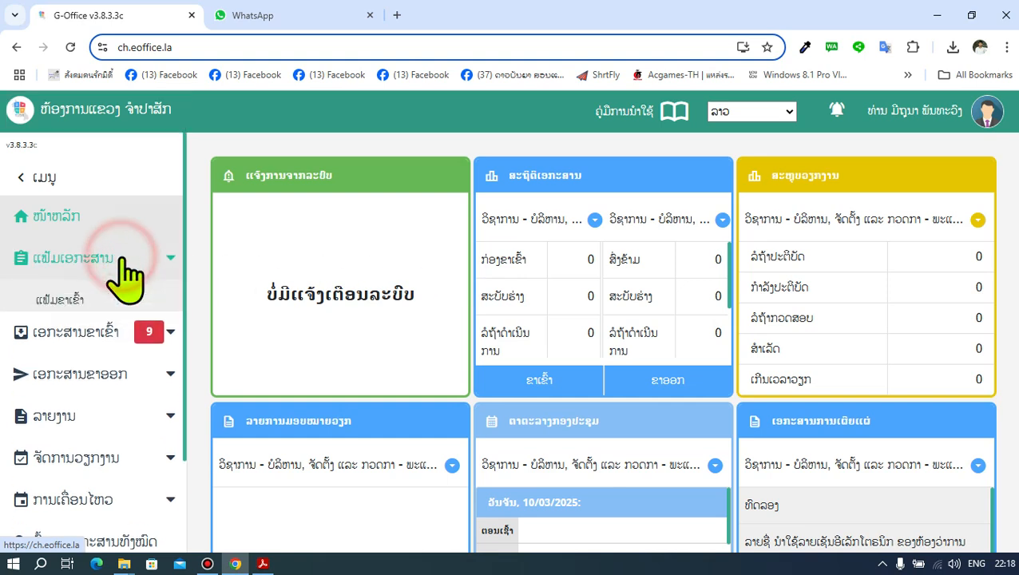
click(91, 299)
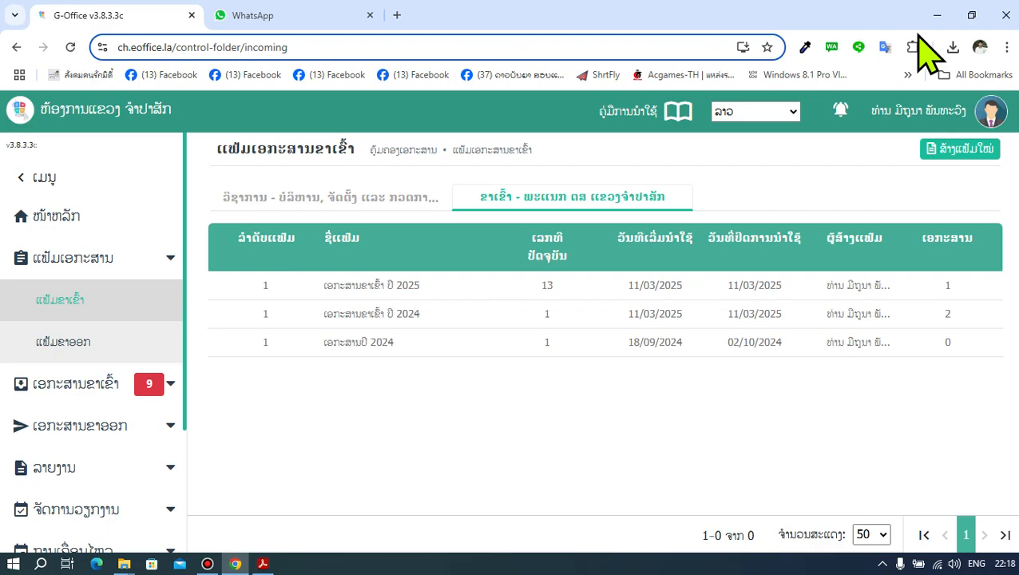
click(937, 15)
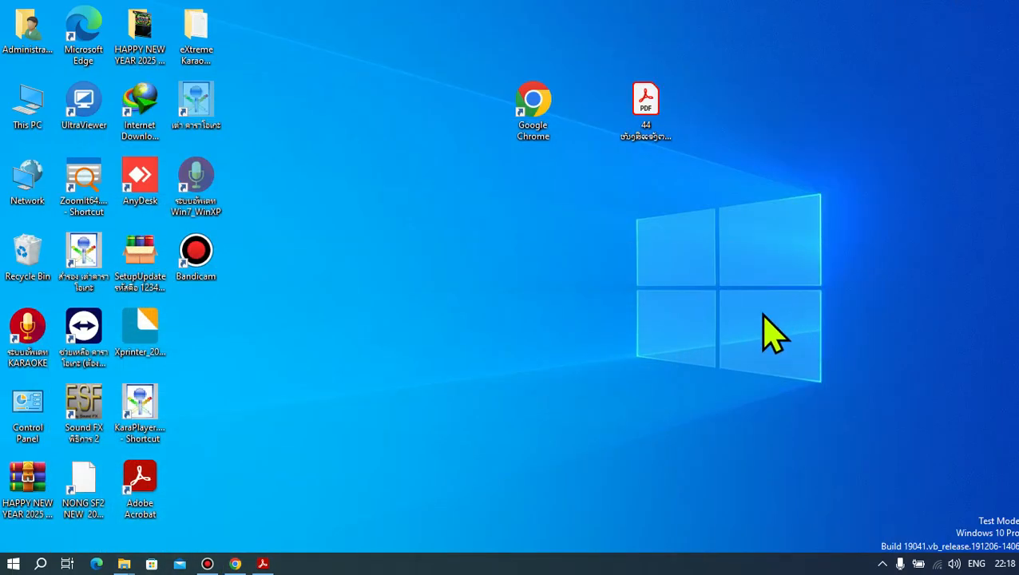
Copy the full file name of the desktop PDF that starts with 44, leaving the name as it is.
mouse_move(645, 102)
mouse_down()
mouse_move(644, 243)
mouse_move(659, 271)
mouse_move(655, 120)
mouse_up()
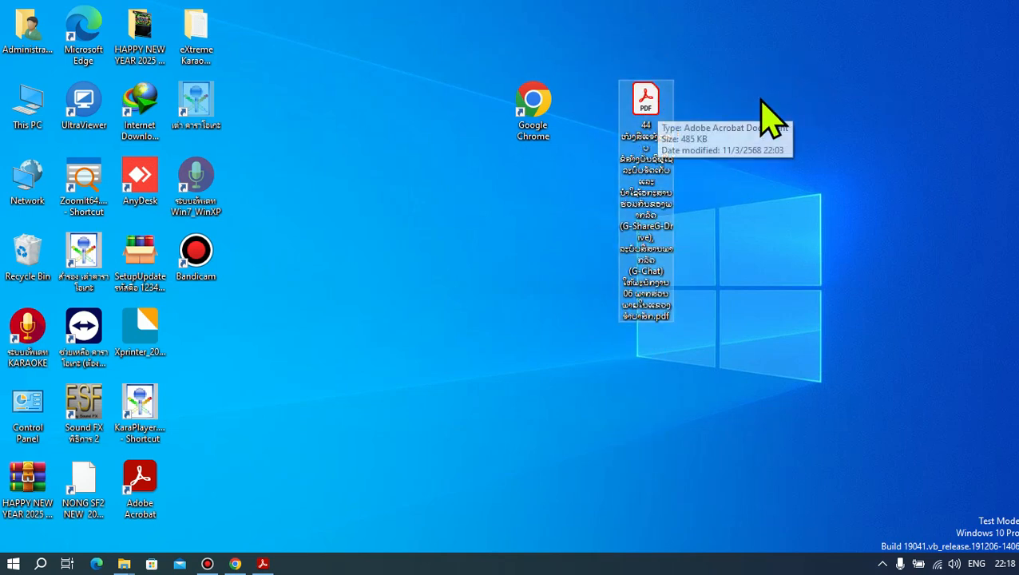
click(763, 128)
click(630, 207)
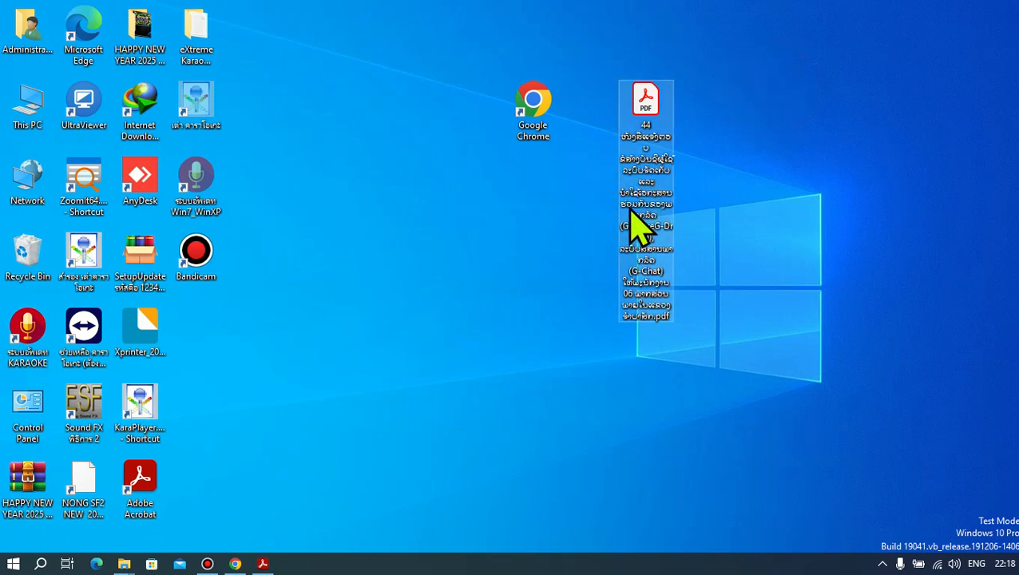
click(652, 181)
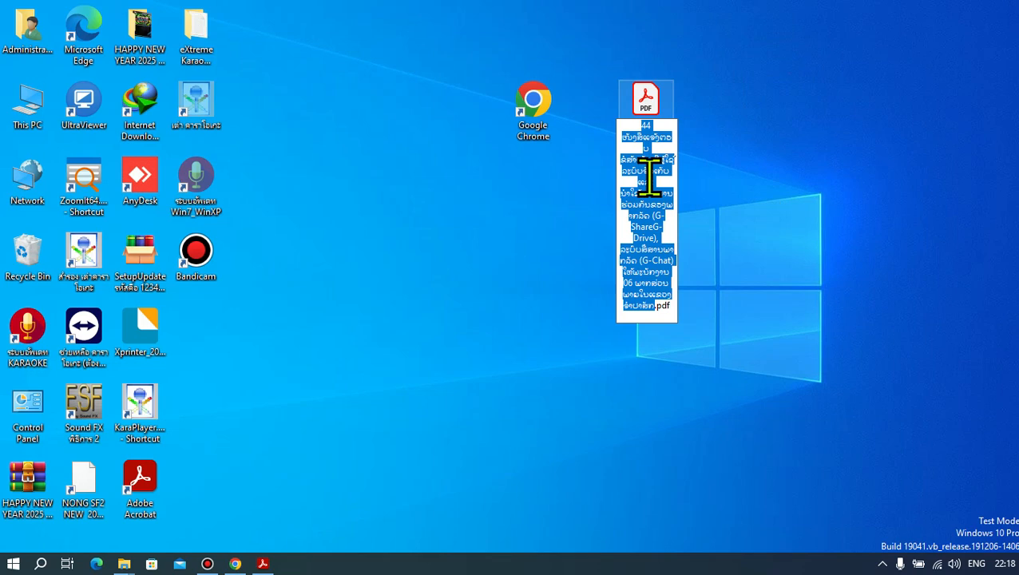
click(787, 152)
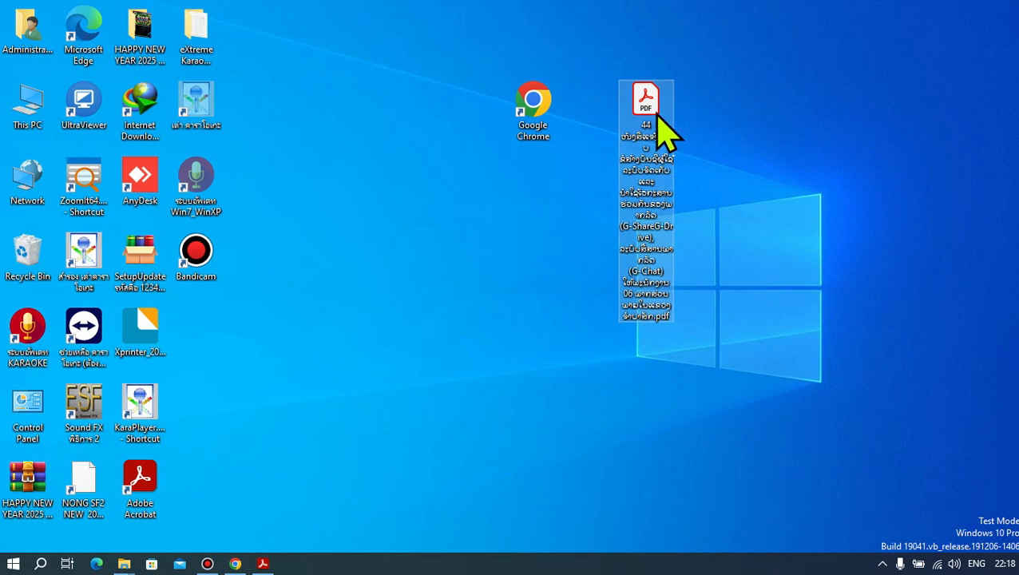
Examine the letter in the open Acrobat PDF and switch back to the browser.
click(261, 559)
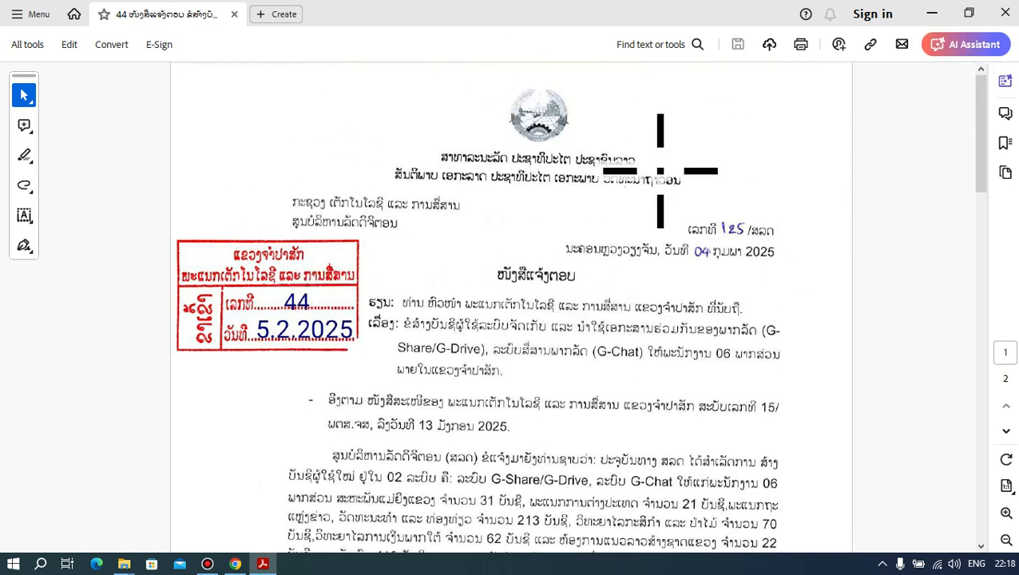
click(931, 13)
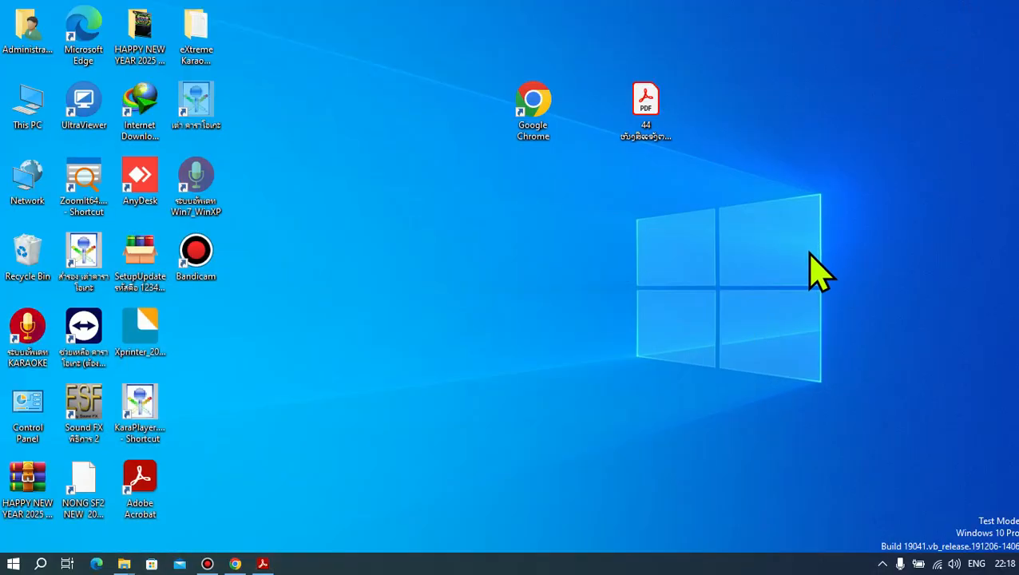
click(237, 564)
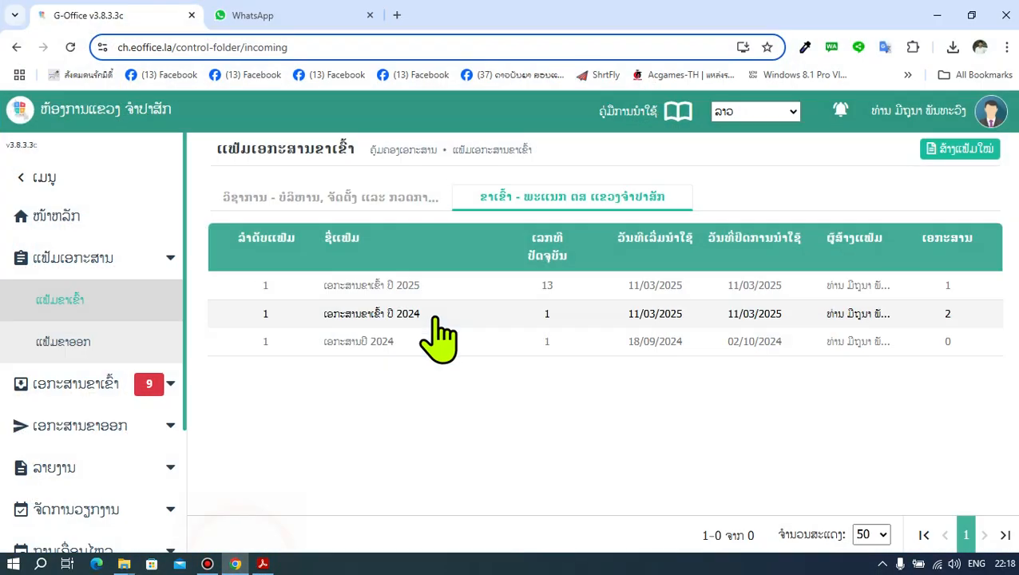
Create a new document in the drafts (ສະບັບຮ່າງ) of the incoming documents.
click(102, 261)
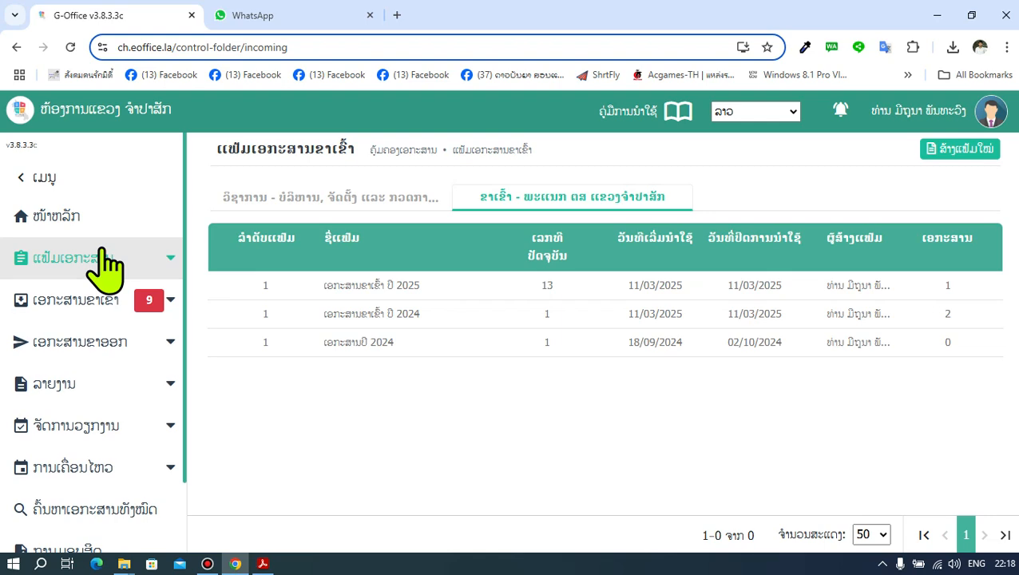
click(78, 226)
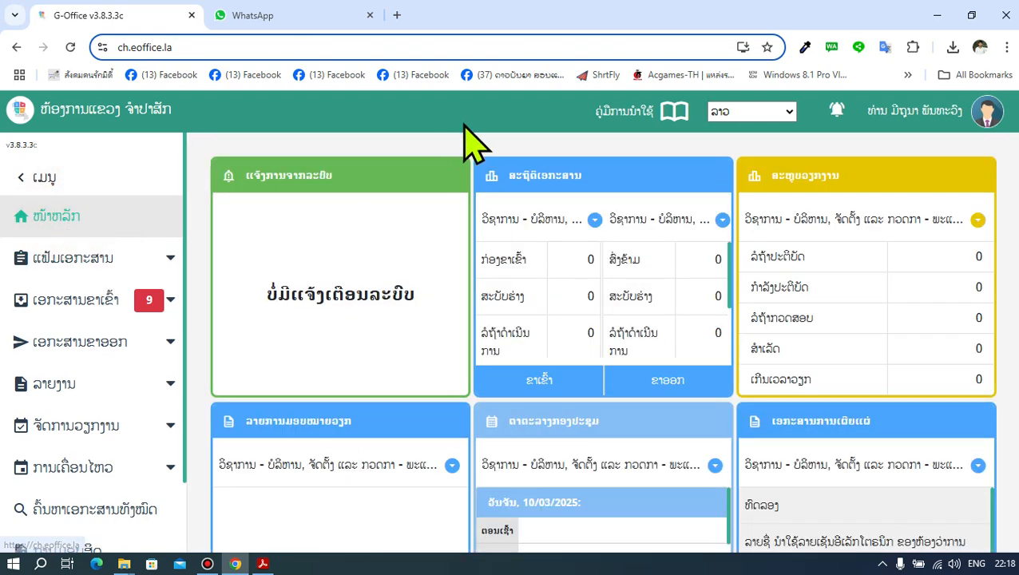
click(43, 308)
click(50, 310)
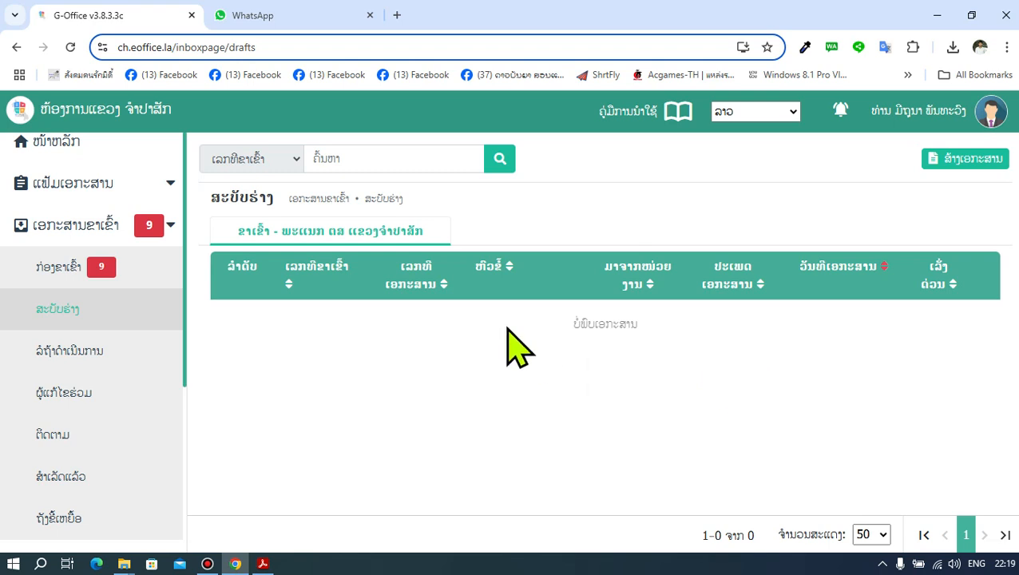
click(968, 167)
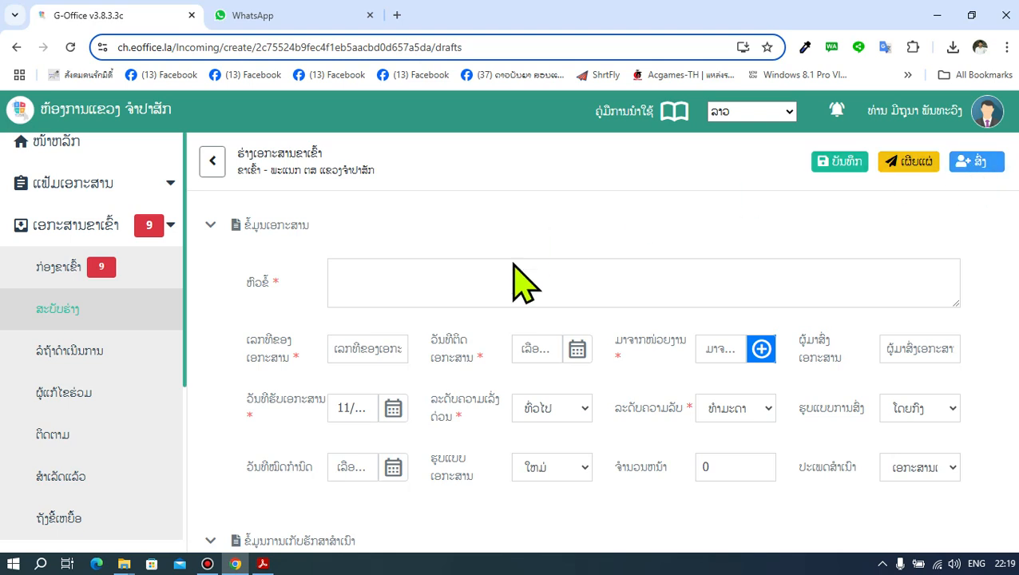
Fill the subject field (ຫົວຂໍ້) with the copied file name and remove the leading number 44.
click(392, 282)
key(ctrl+v)
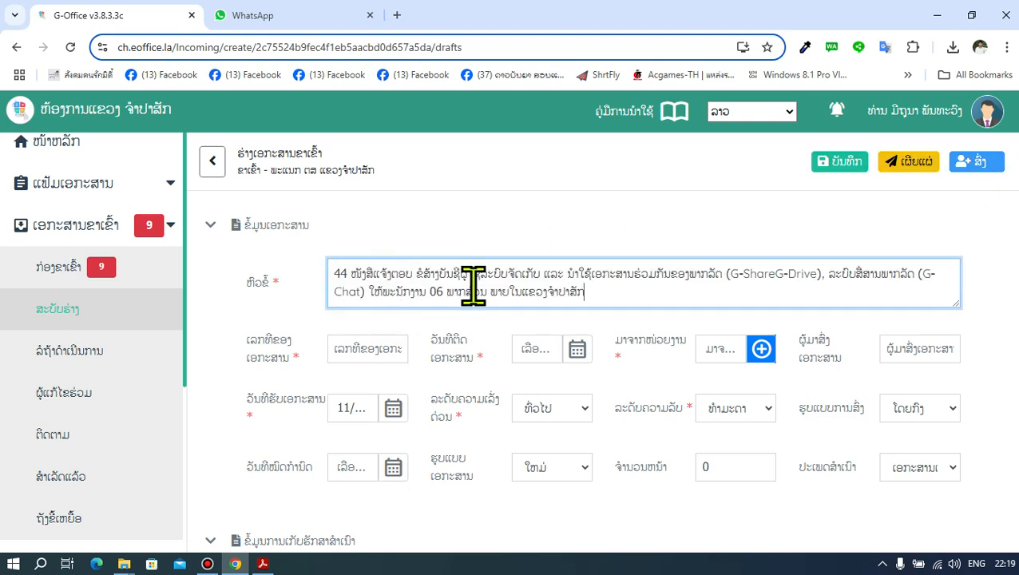
click(352, 276)
key(BackSpace)
key(BackSpace)
key(BackSpace)
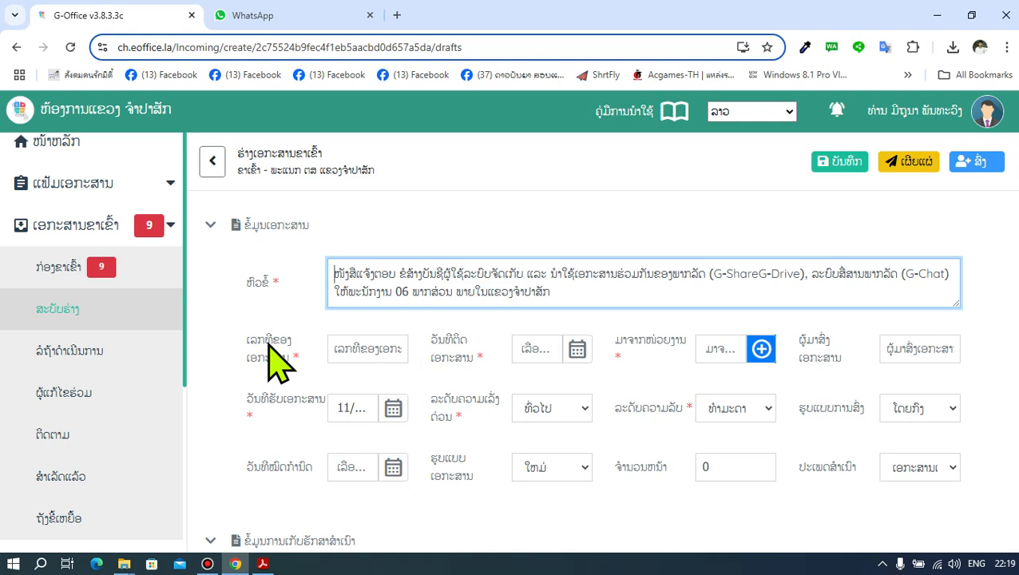
Look up the letter's reference number in the PDF and enter 125/ສລດ as the document number.
click(354, 349)
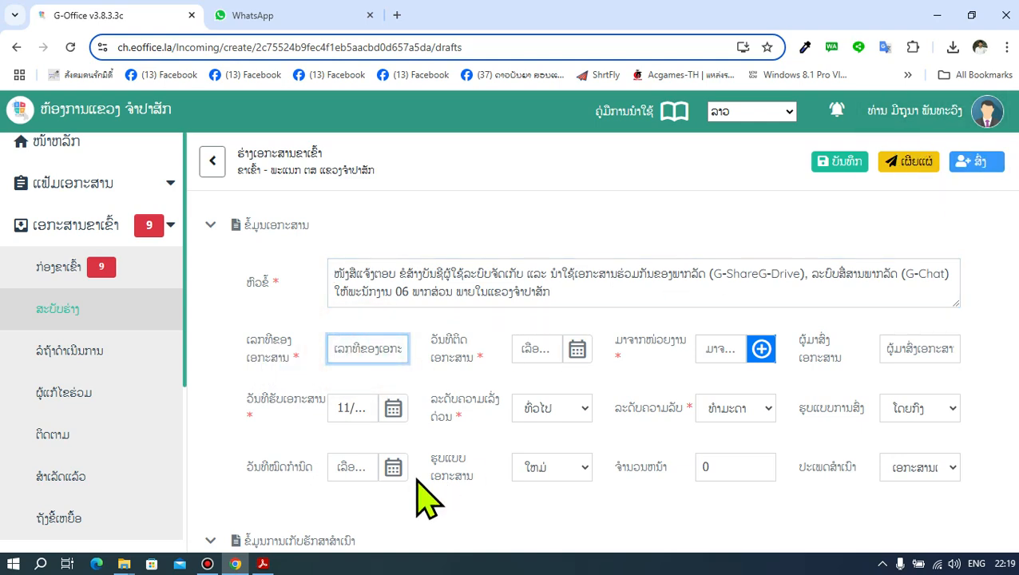
click(264, 564)
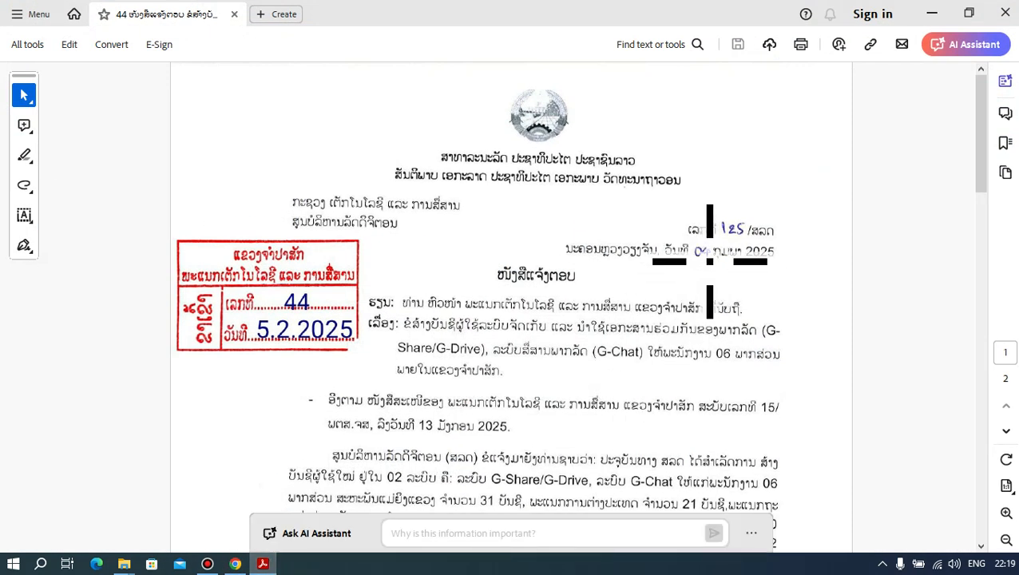
click(934, 14)
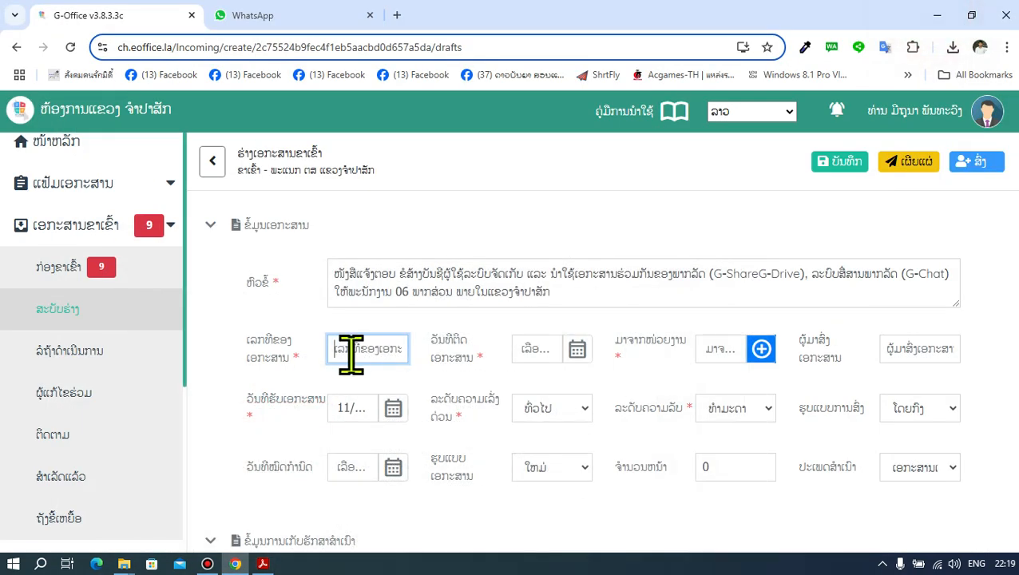
text(125/ສລດ)
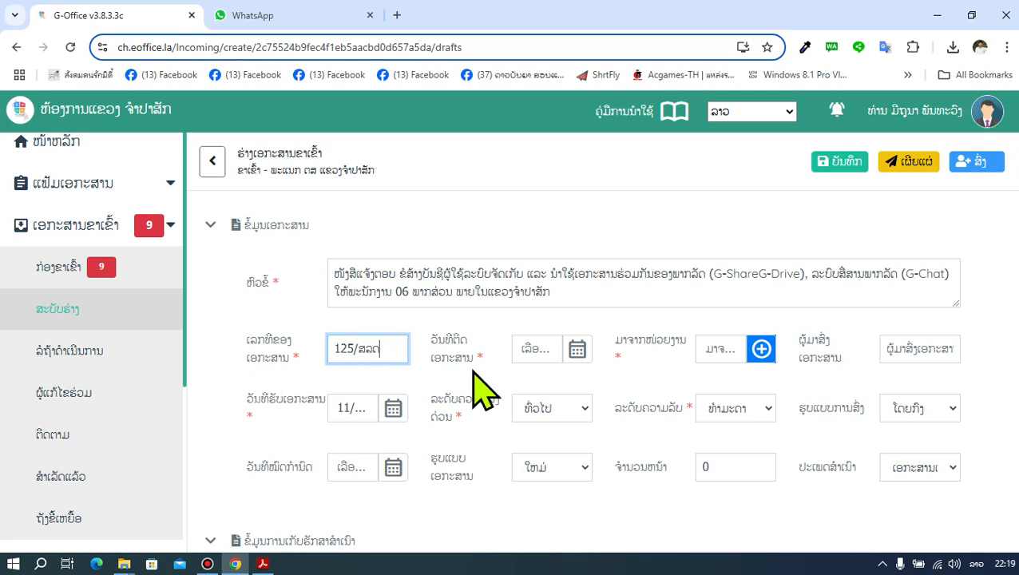
Check the letter's date in the PDF and set the date on the document to 4 February 2025.
click(937, 15)
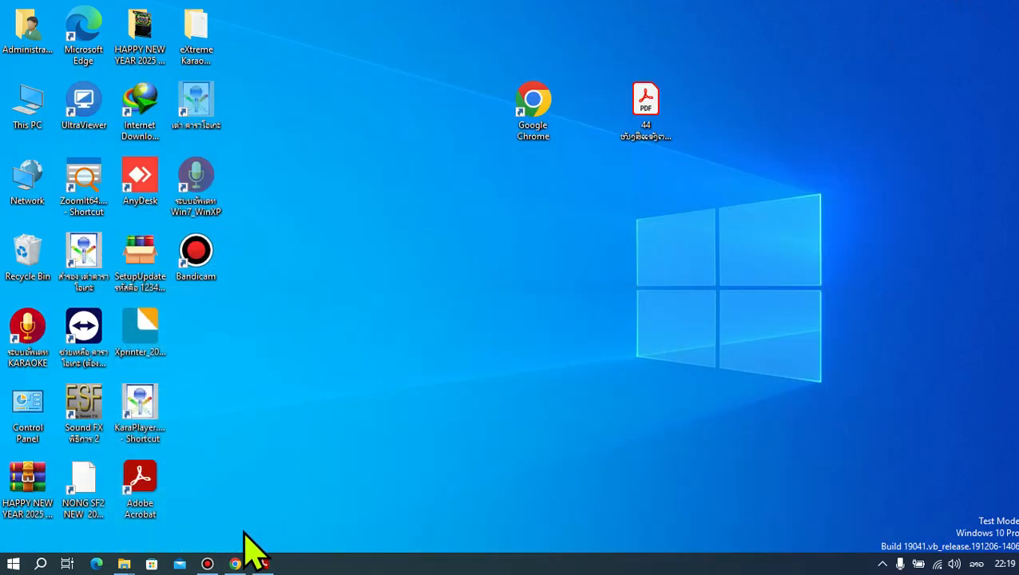
click(261, 562)
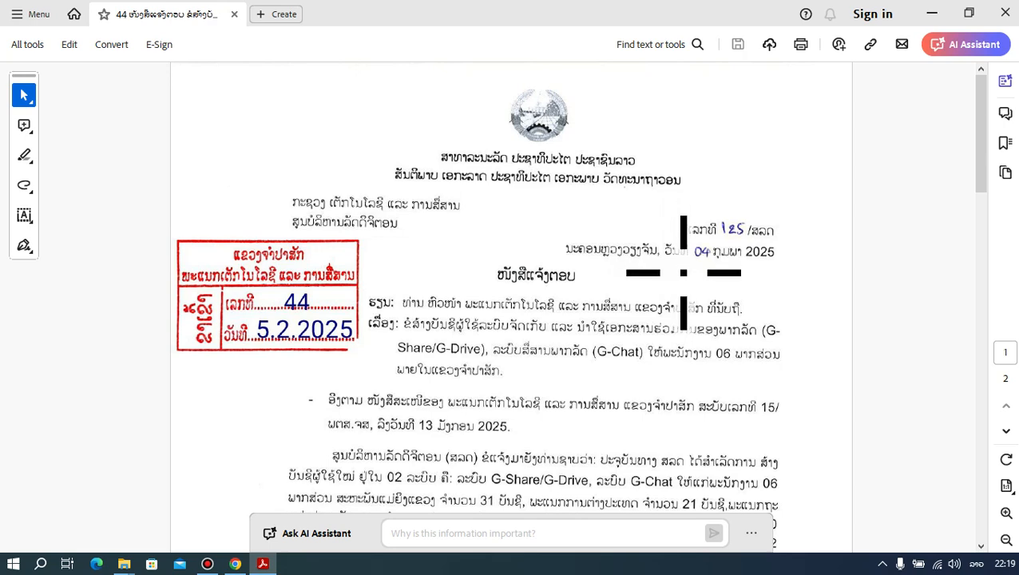
click(931, 14)
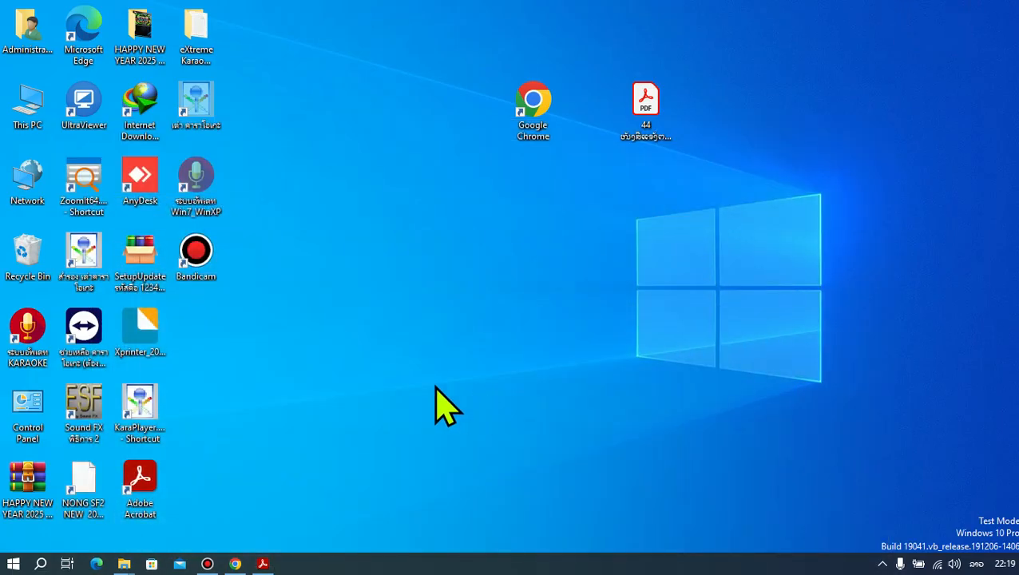
click(235, 564)
click(539, 349)
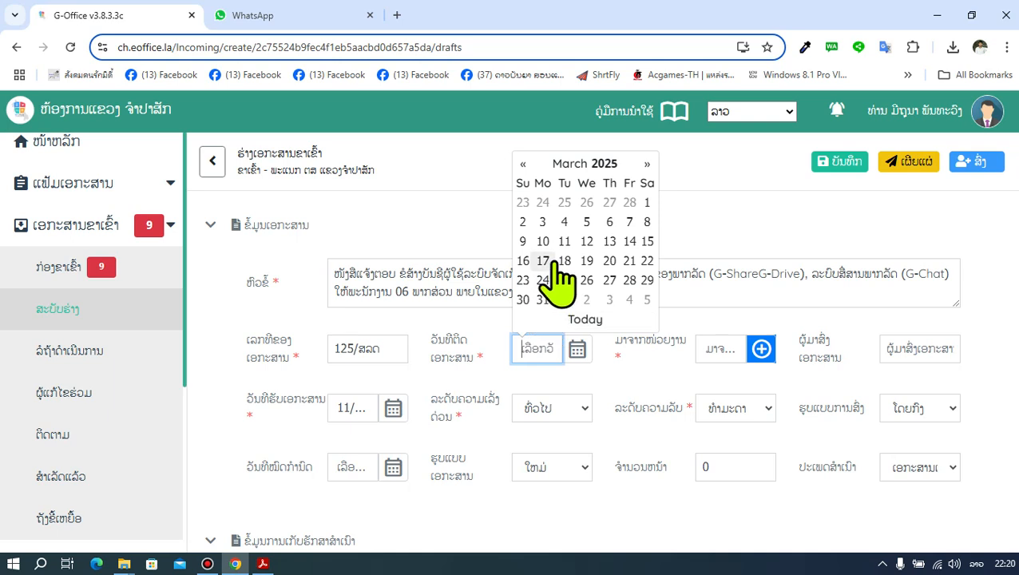
click(564, 223)
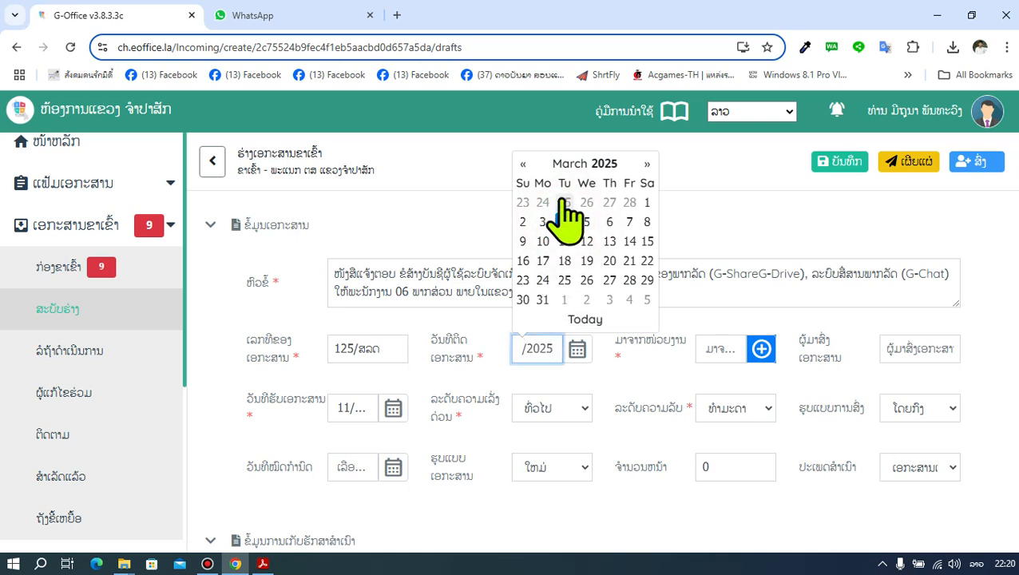
click(523, 165)
click(564, 223)
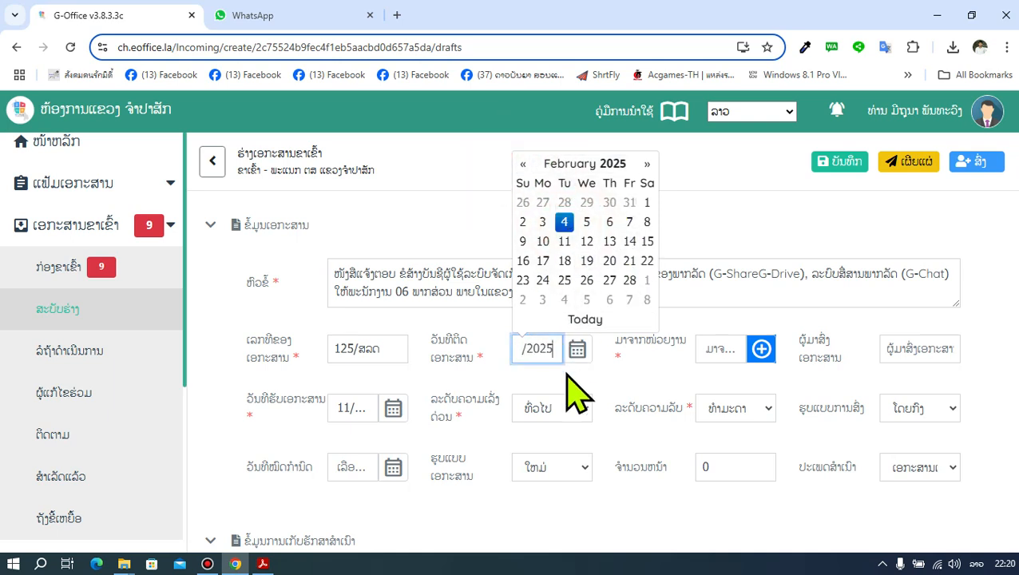
key(Tab)
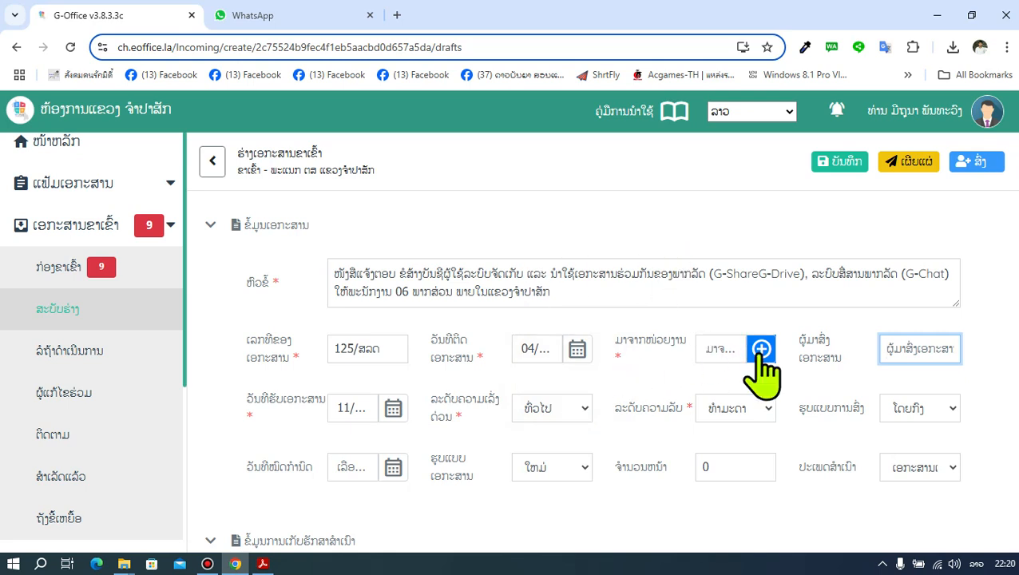
Choose ສູນບໍລິຫານລັດດິຈິຕອນ as the unit the document comes from.
click(726, 352)
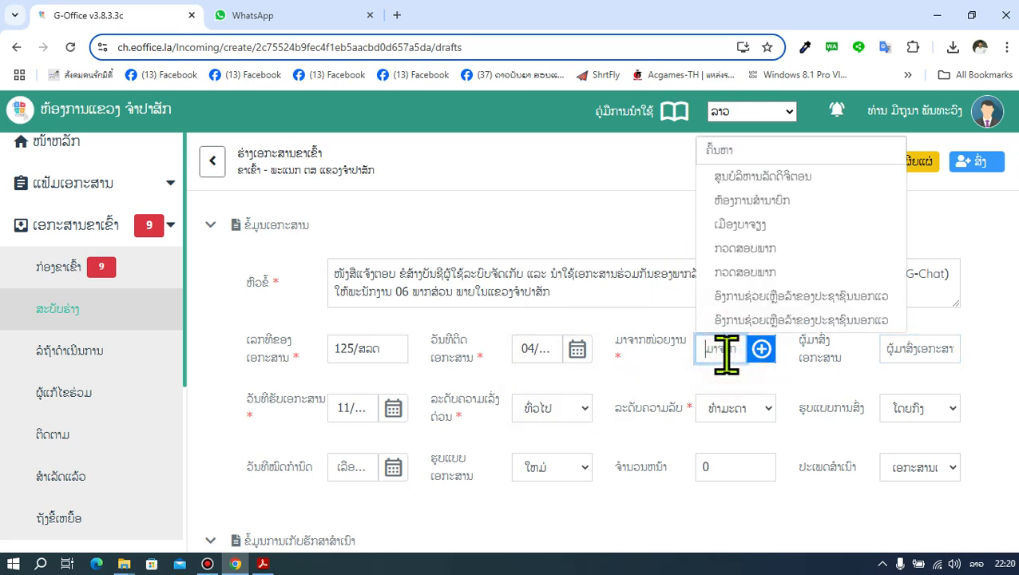
click(736, 176)
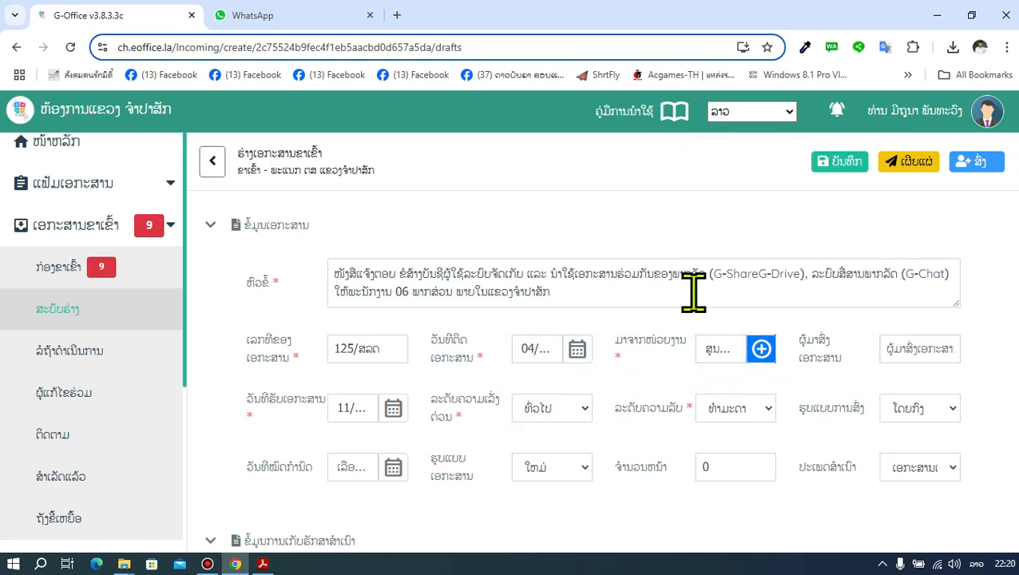
click(717, 348)
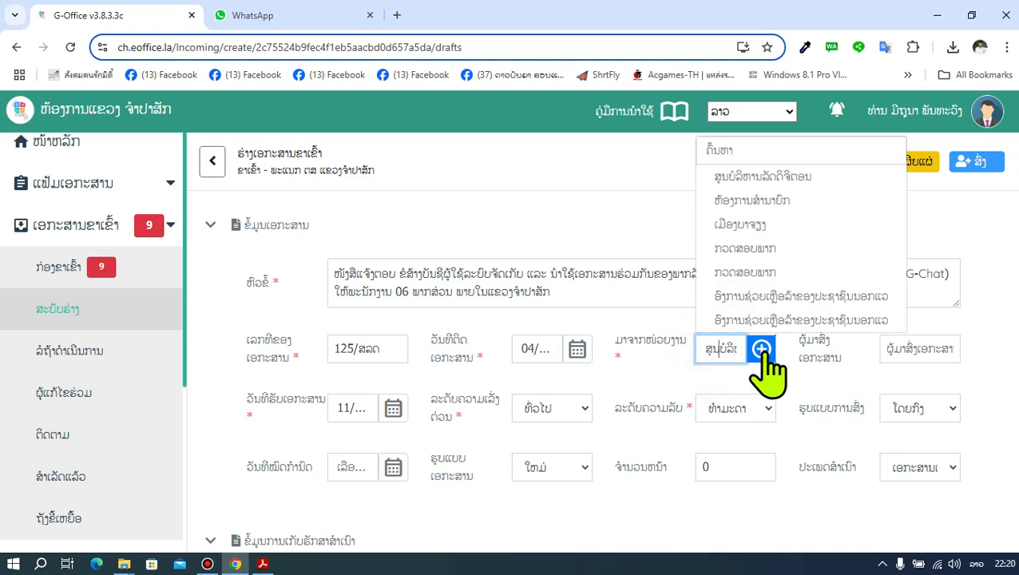
click(761, 349)
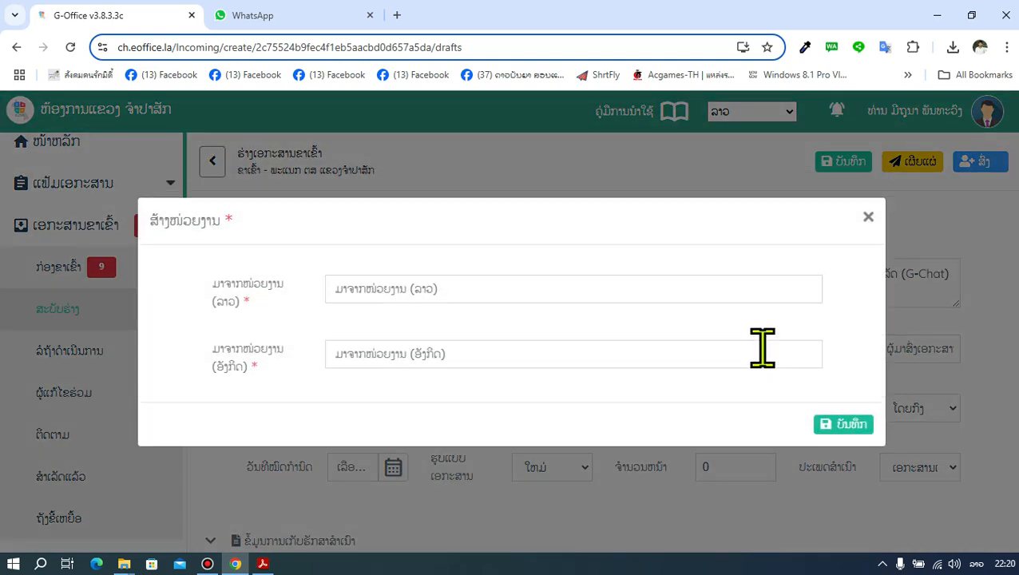
click(393, 288)
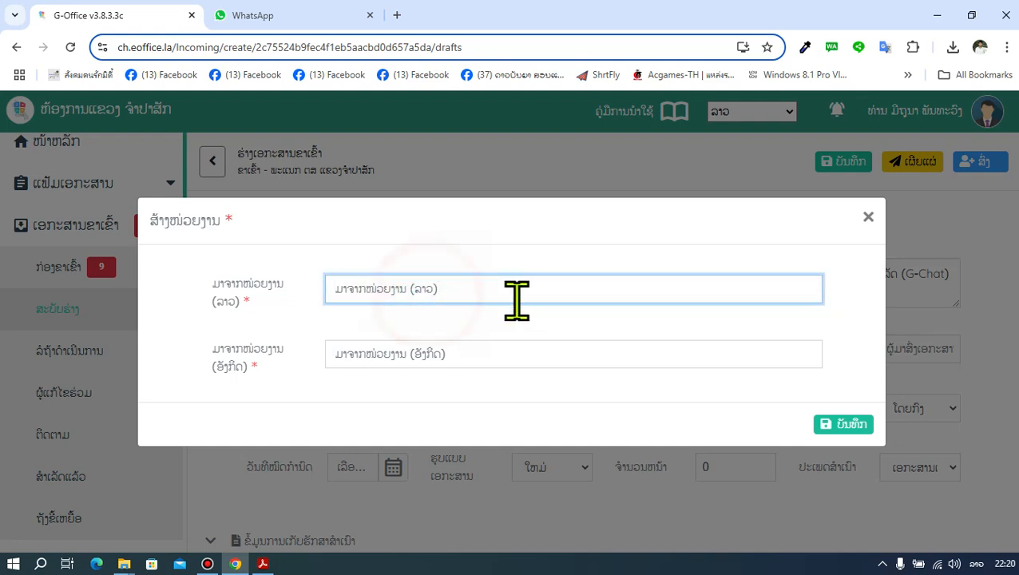
click(456, 353)
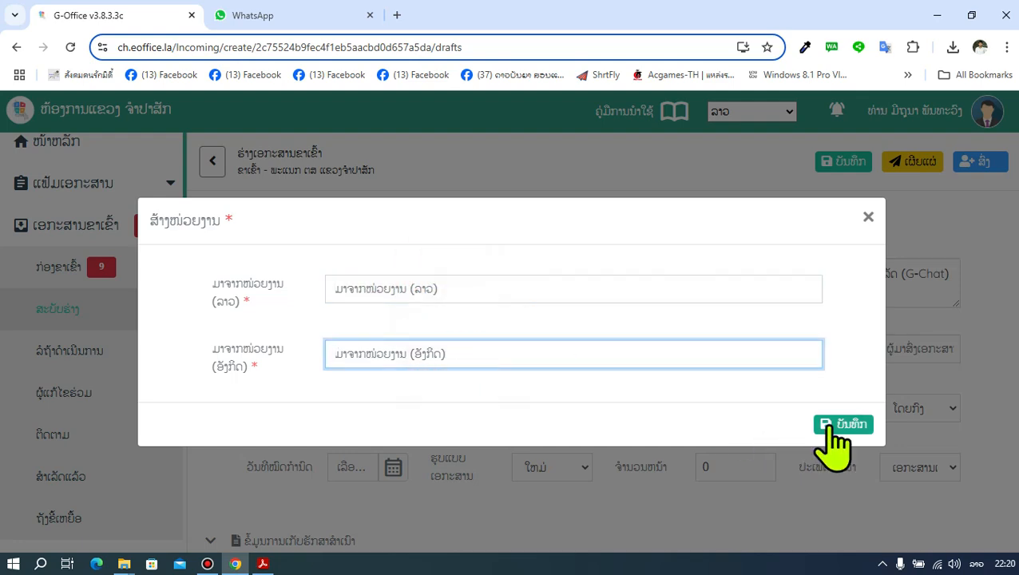
click(868, 218)
click(710, 351)
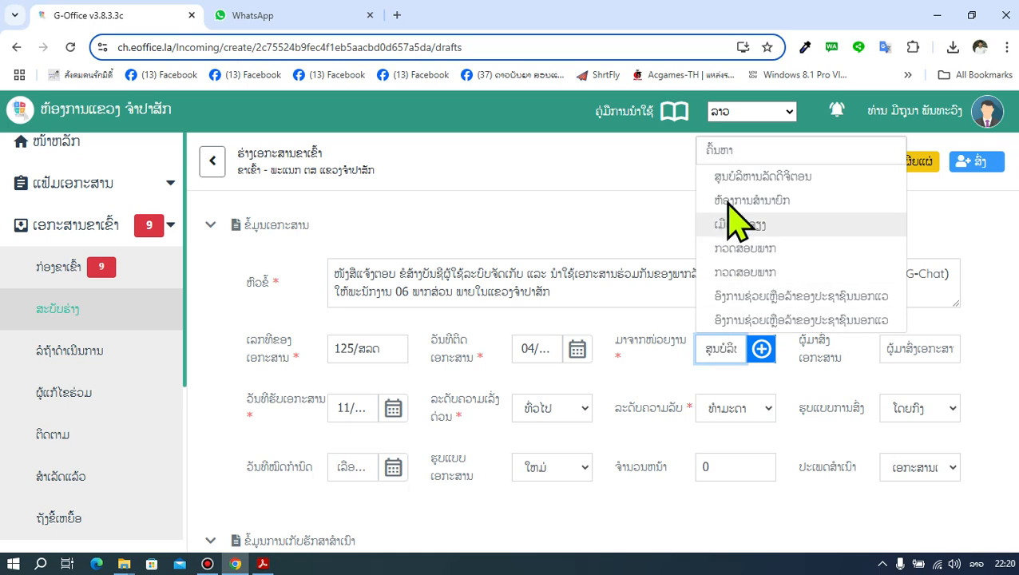
click(727, 174)
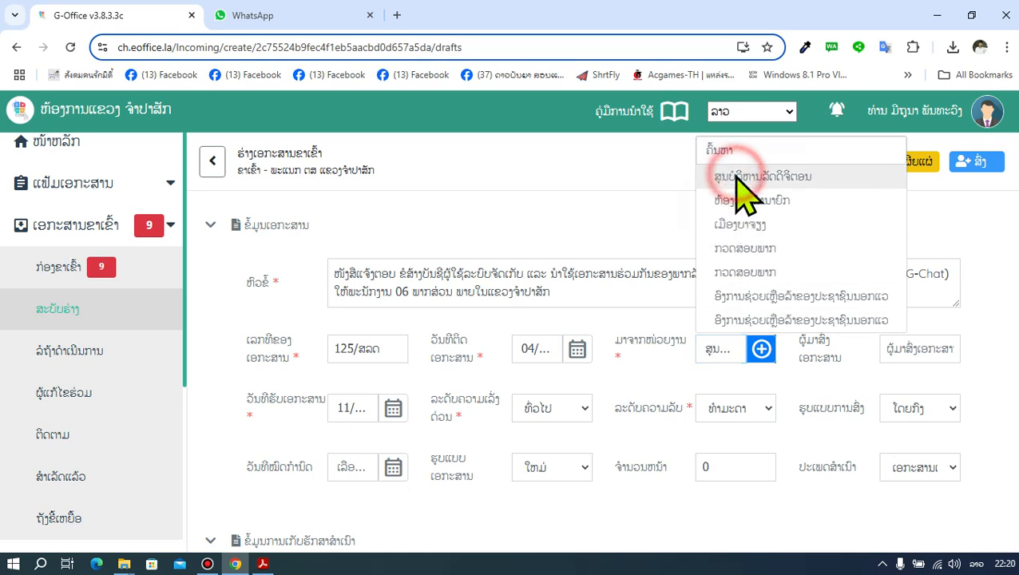
Reselect ສູນບໍລິຫານລັດດິຈິຕອນ in the originating unit field (ມາຈາກໜ່ວຍງານ).
click(711, 348)
click(784, 174)
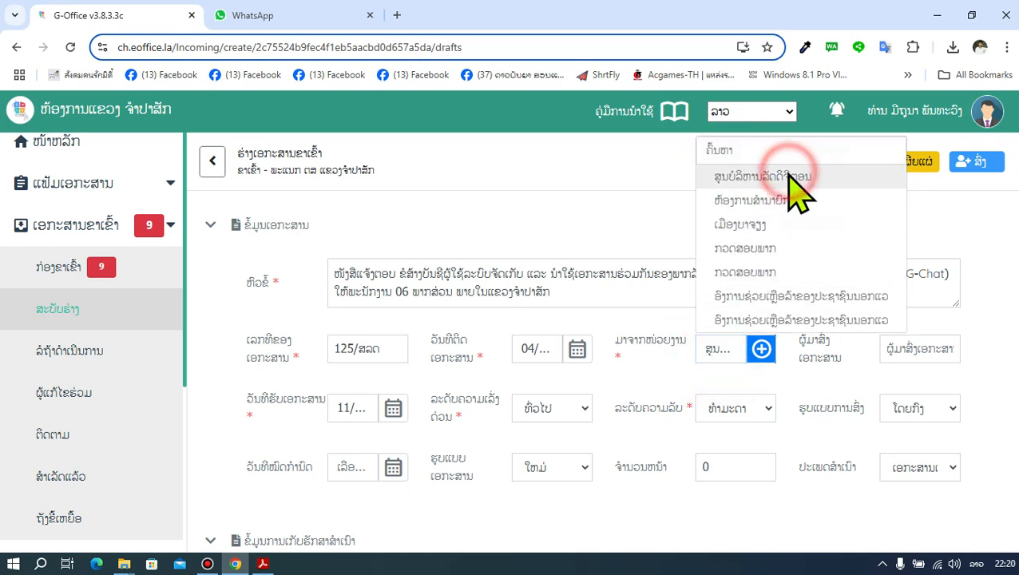
click(903, 348)
click(970, 348)
click(932, 347)
click(980, 323)
click(928, 347)
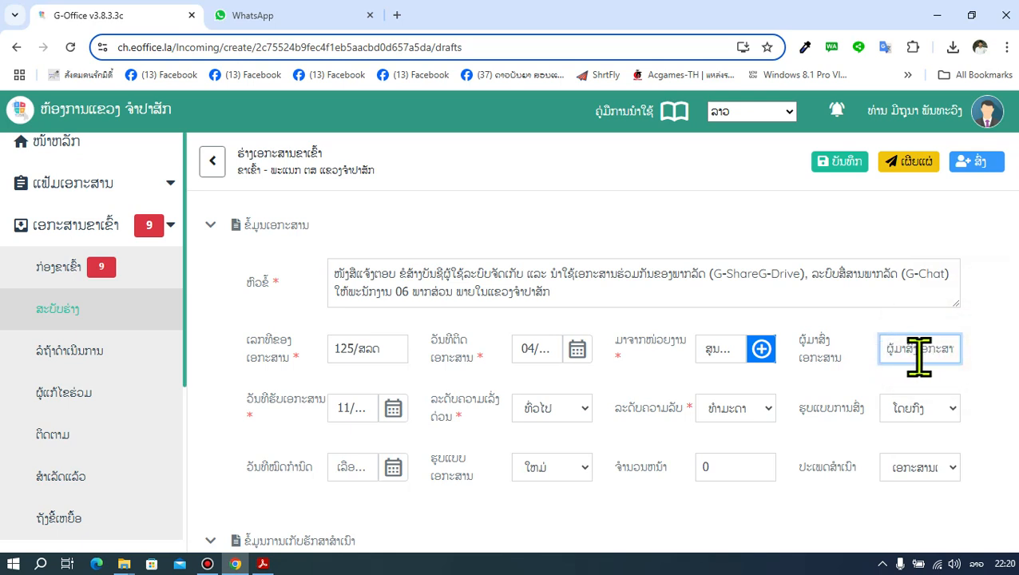
click(978, 321)
click(911, 351)
Set the document's receipt date to 11 March 2025 and its urgency level to ທົ່ວໄປ.
click(347, 402)
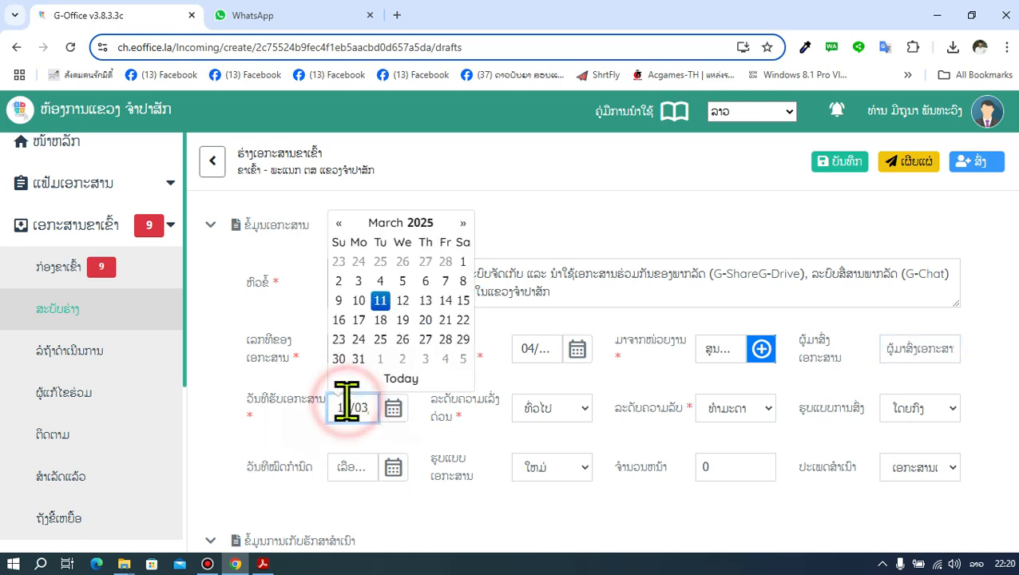
click(381, 304)
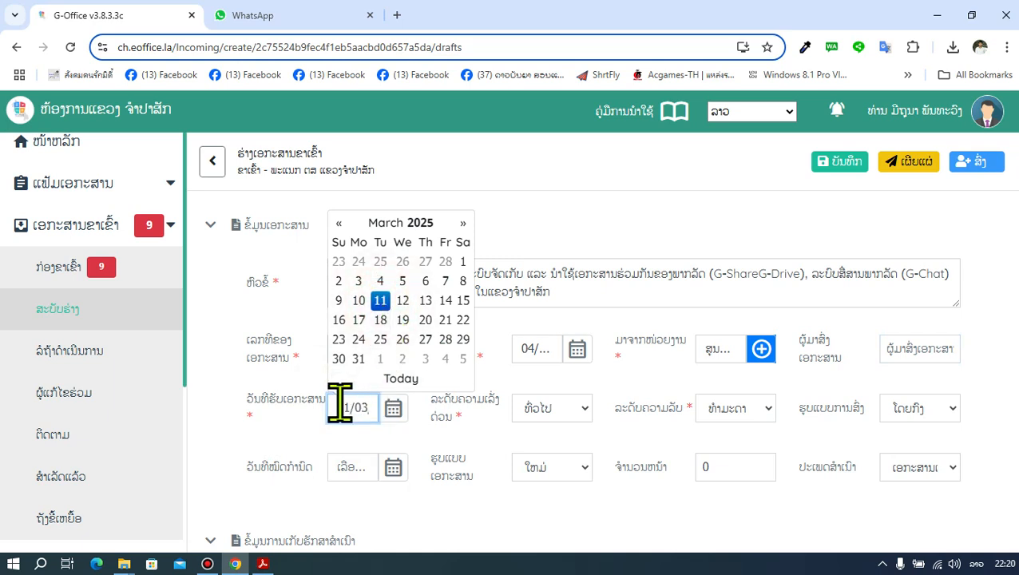
click(288, 415)
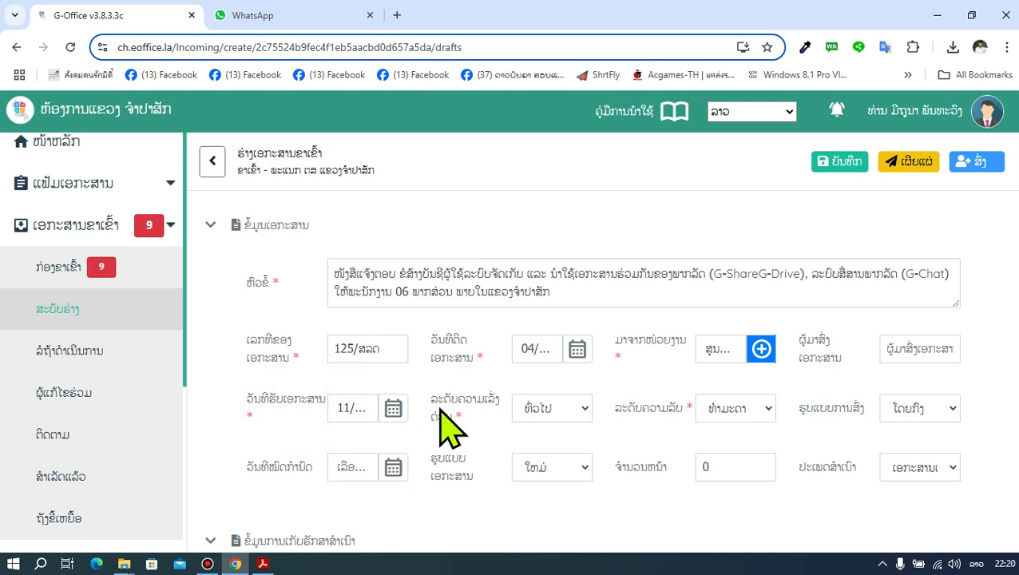
click(531, 415)
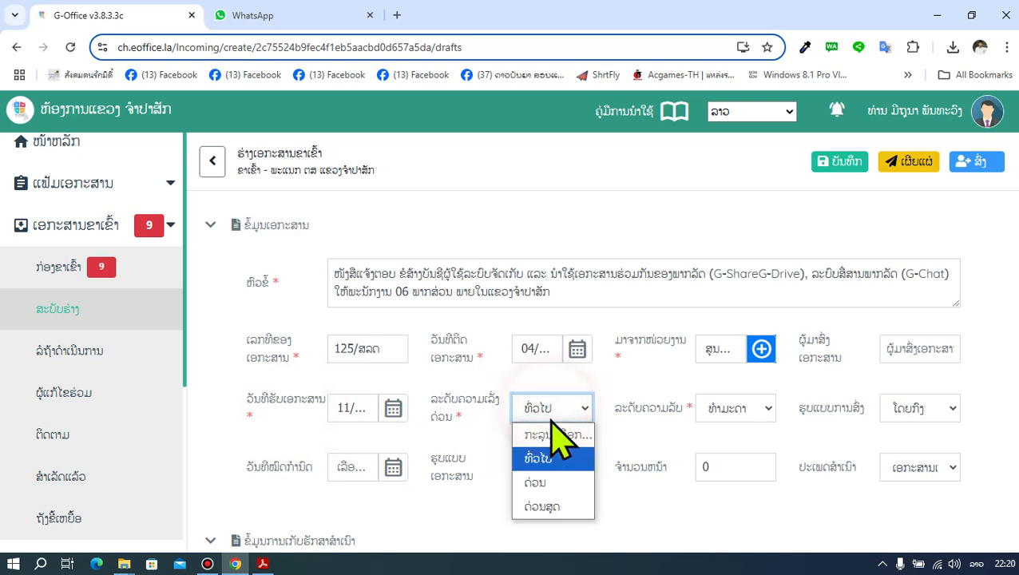
click(550, 455)
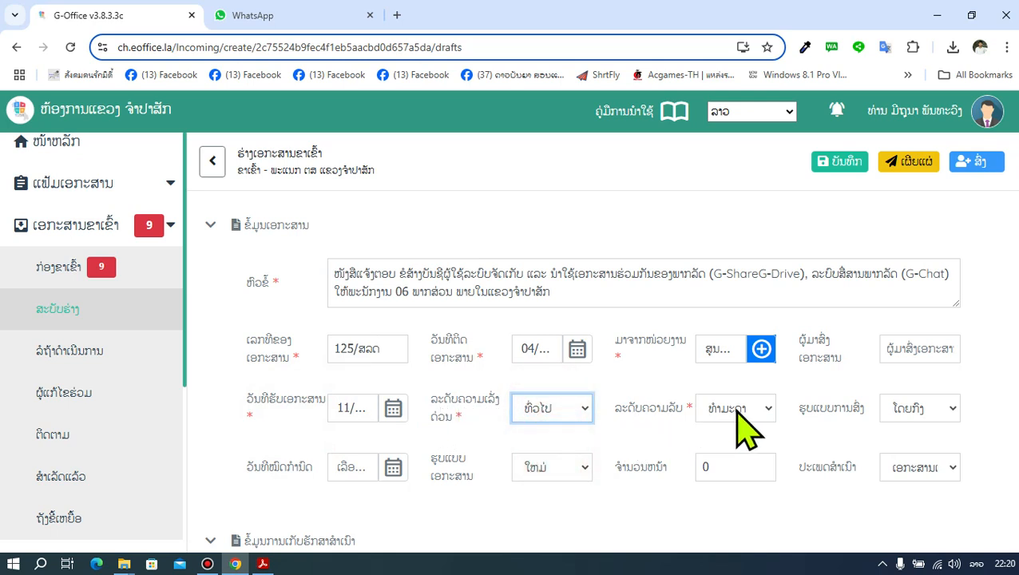
Set the secrecy level to ທຳມະດາ and the delivery method (ຮູບແບບການສົ່ງ) to ອື່ນໆ.
click(760, 427)
click(754, 460)
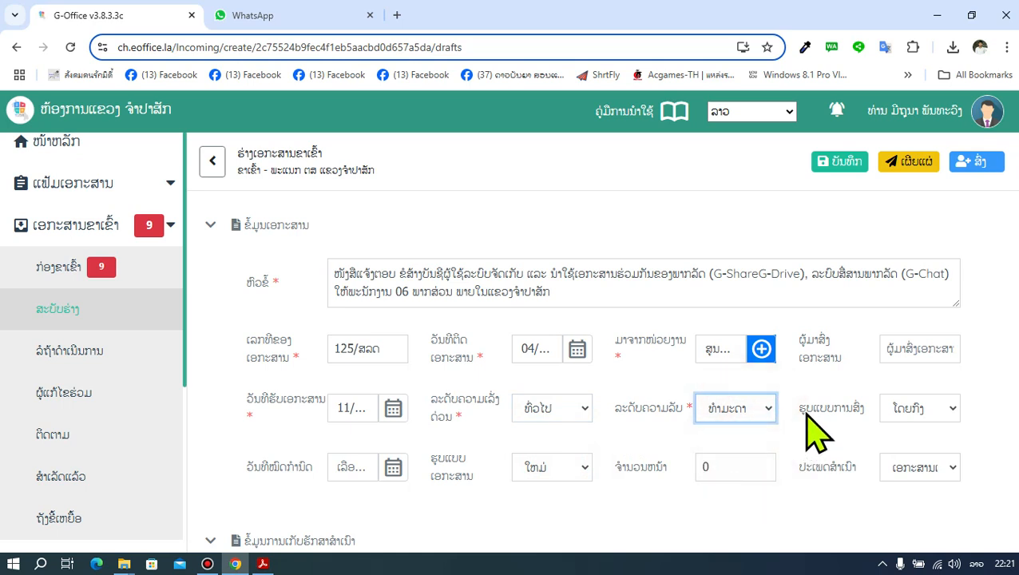
click(950, 408)
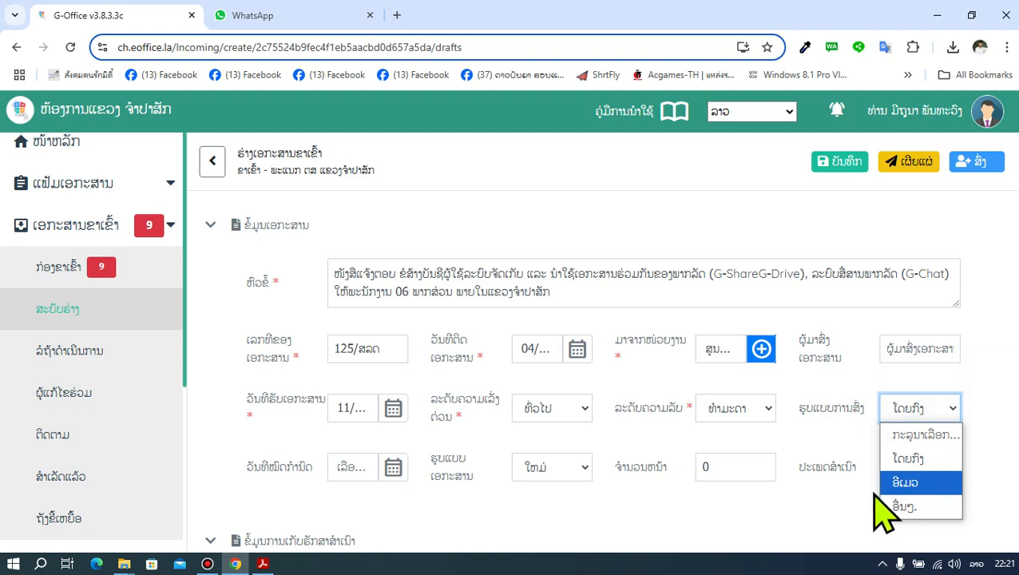
click(910, 506)
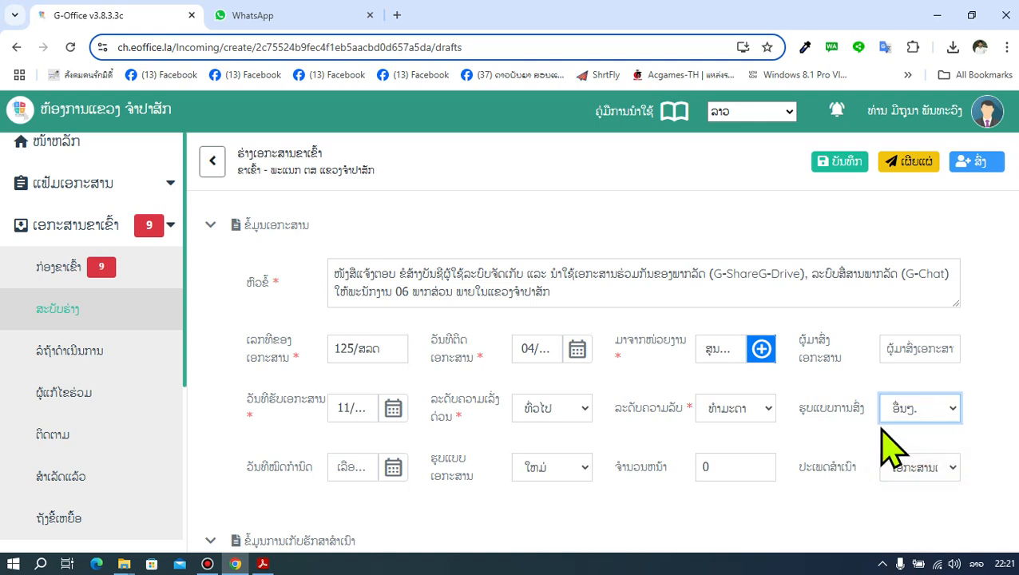
Set the due date (ວັນທີໝົດກຳນົດ) to 11 March 2025 and the document form to ໃຫມ່.
scroll(527, 361, down, 2)
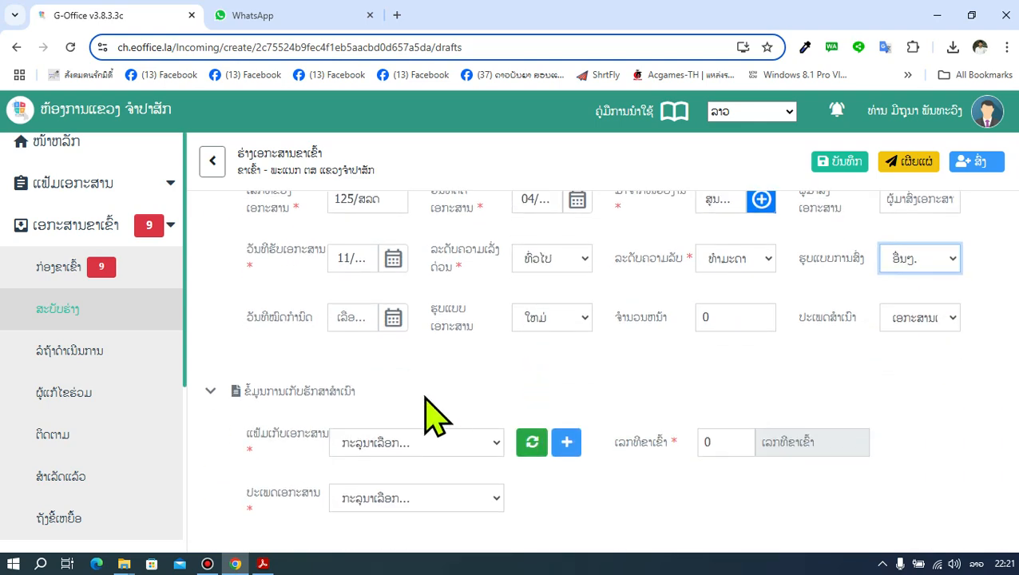
click(352, 317)
click(380, 210)
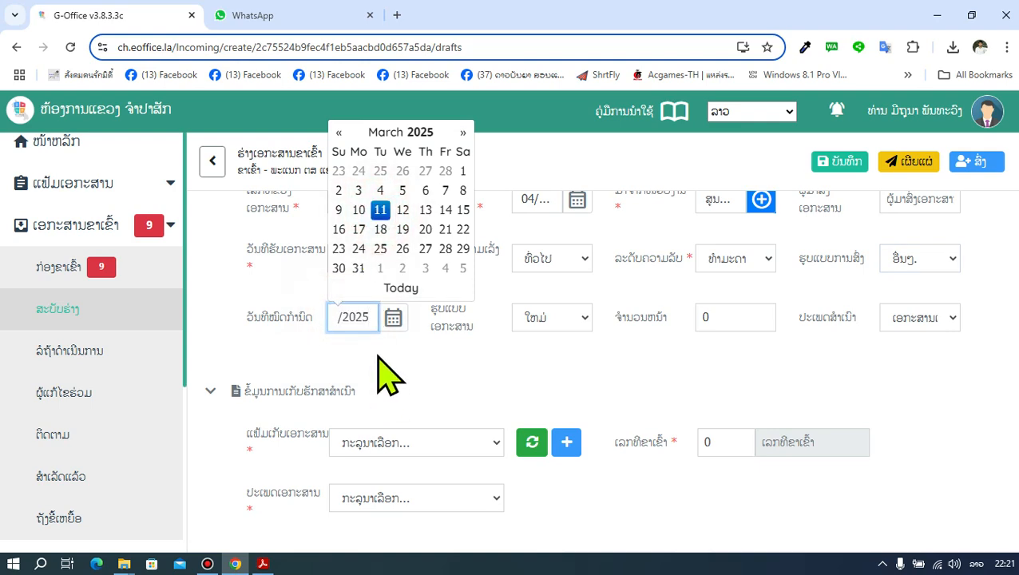
click(381, 370)
scroll(383, 372, up, 1)
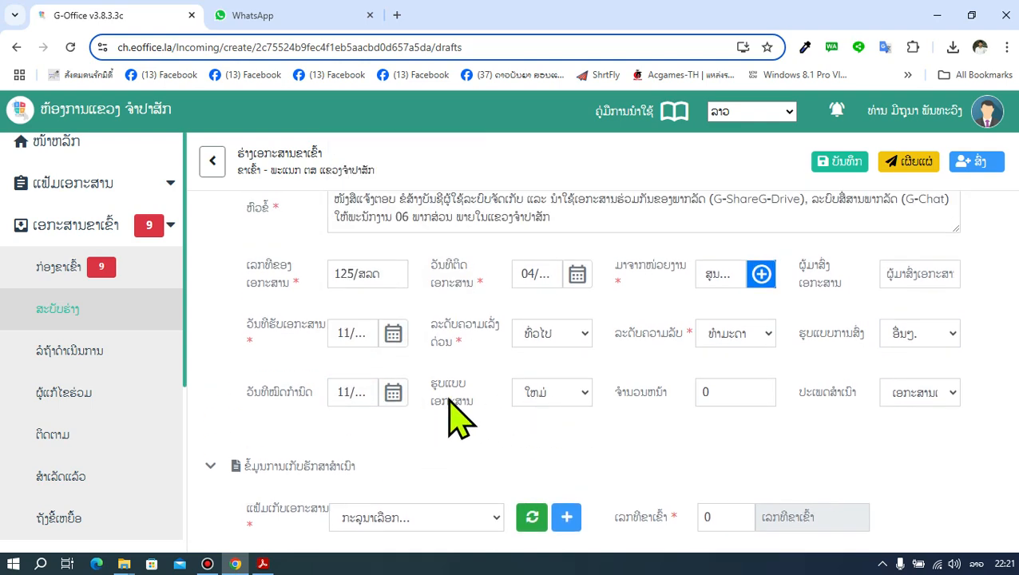
click(551, 392)
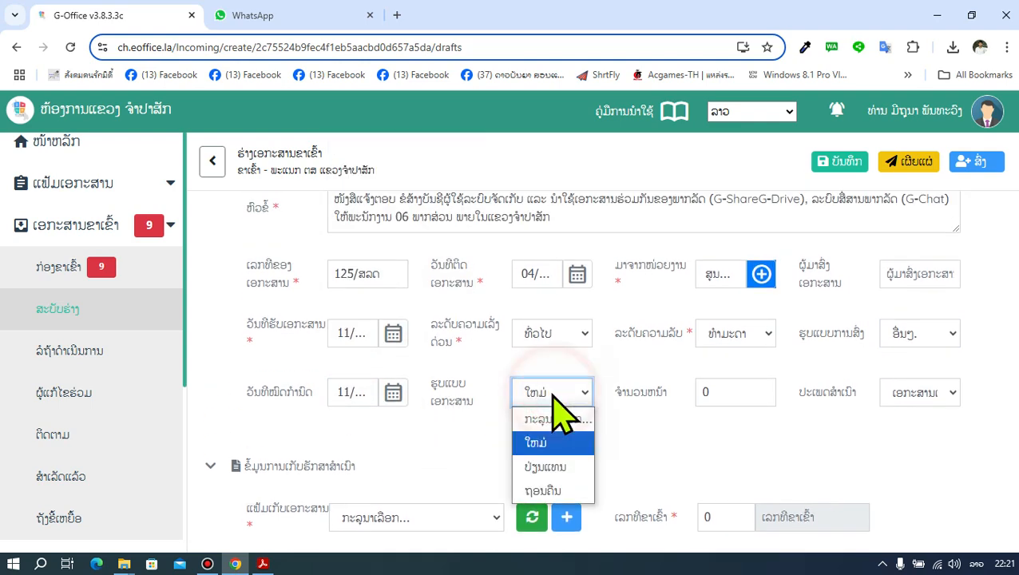
click(544, 441)
Look through the PDF letter to check its length and set the number of pages (ຈຳນວນຫນ້າ) to 2.
click(708, 390)
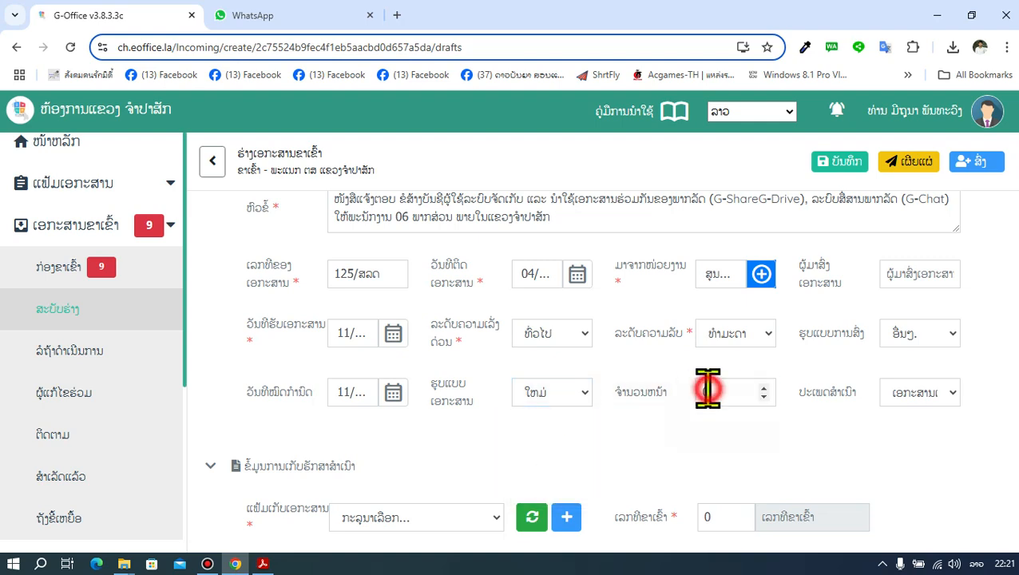
click(263, 564)
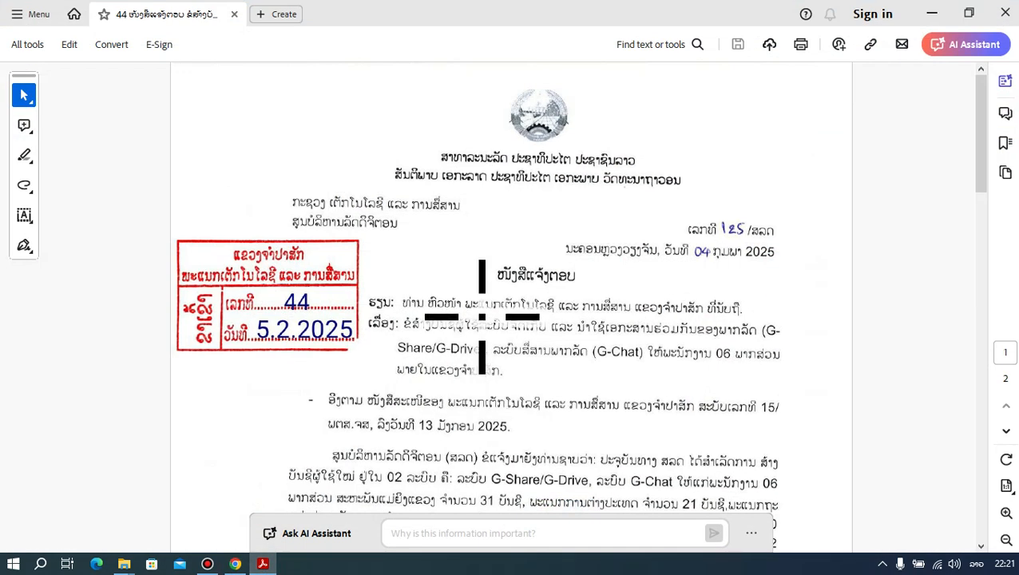
scroll(511, 319, down, 10)
scroll(486, 316, down, 3)
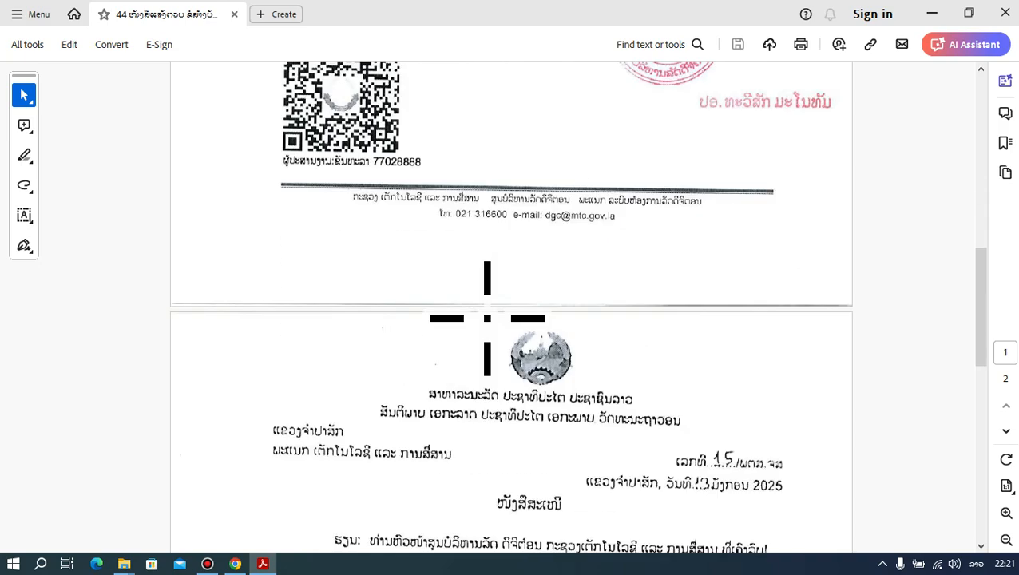
scroll(487, 316, up, 12)
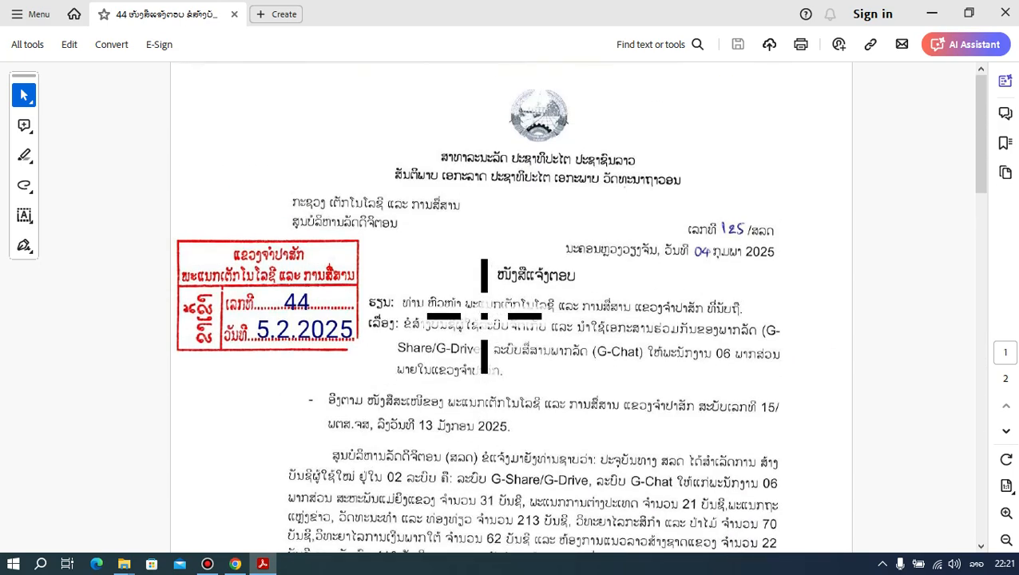
scroll(473, 324, down, 10)
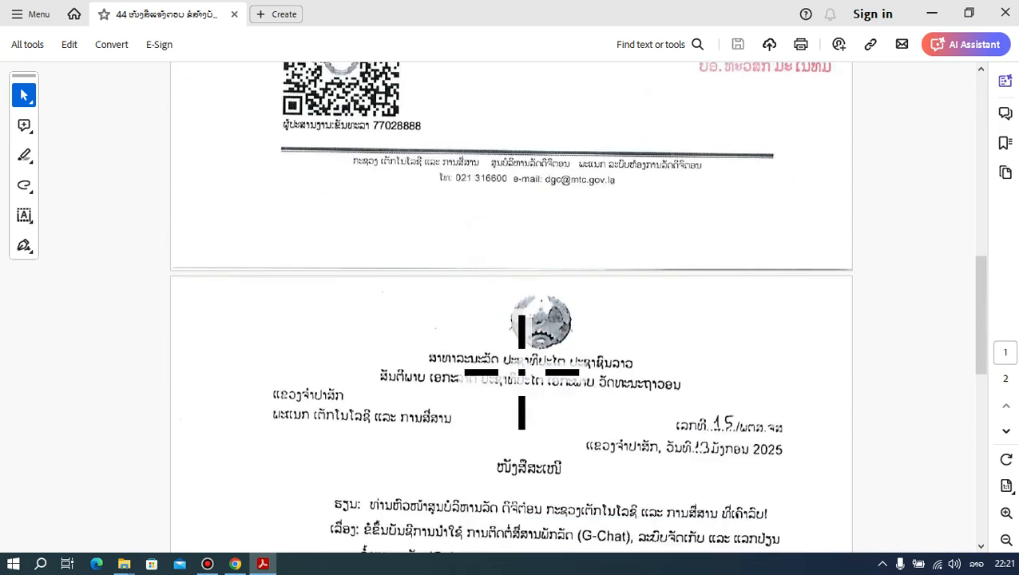
scroll(528, 359, down, 9)
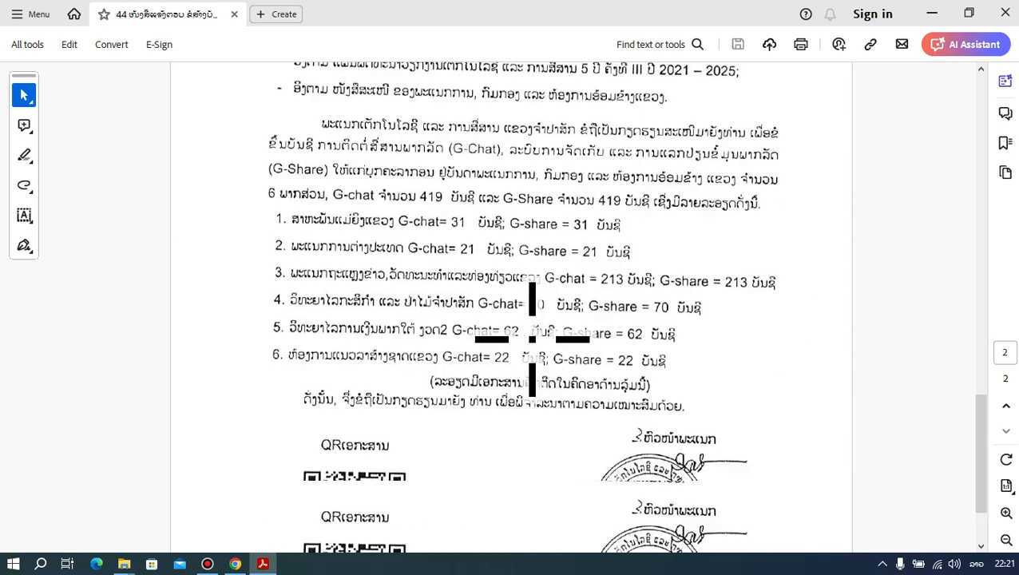
scroll(533, 346, up, 10)
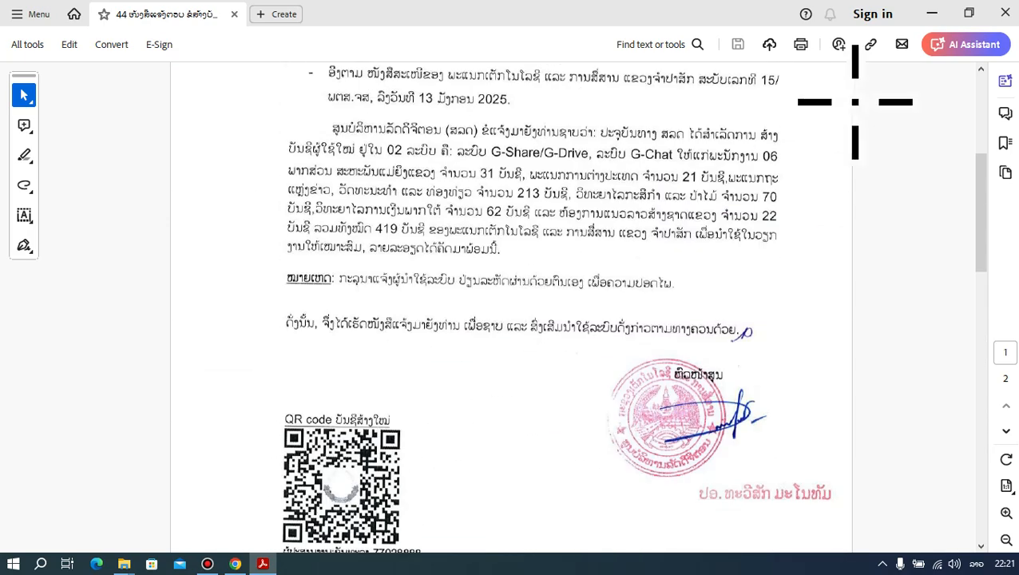
click(931, 14)
double_click(723, 395)
key(BackSpace)
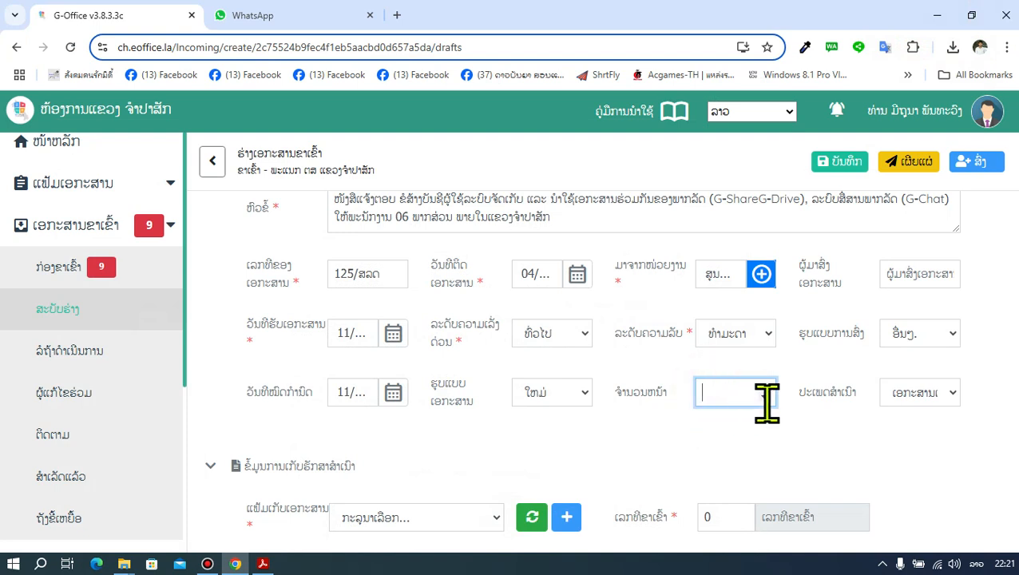
click(764, 388)
click(764, 389)
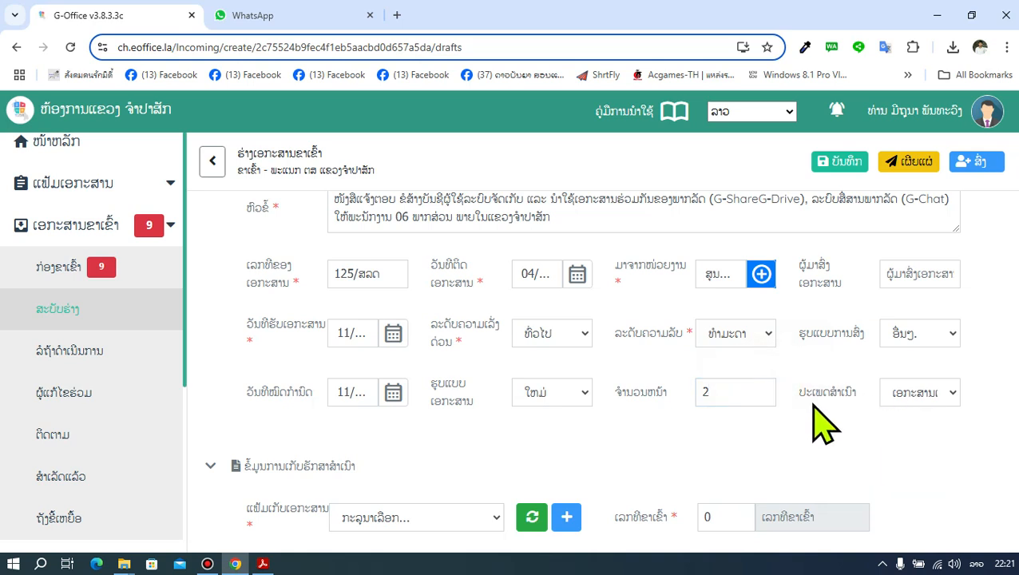
Set the copy type to ເອກະສານແທ້ and choose ເອກະສານຂາເຂົ້າ ປີ 2025 as the storage file.
click(905, 394)
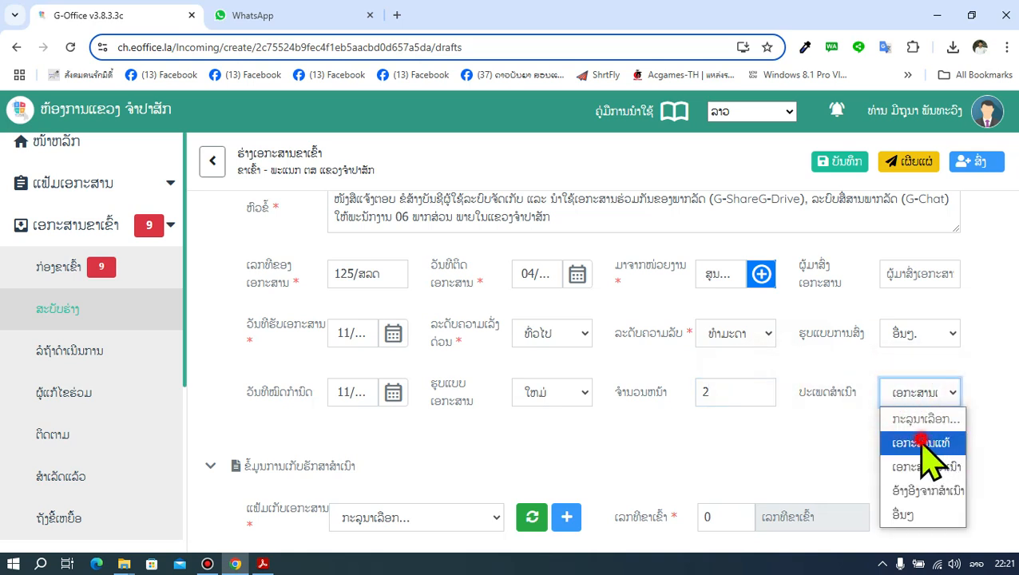
click(920, 443)
scroll(765, 390, down, 1)
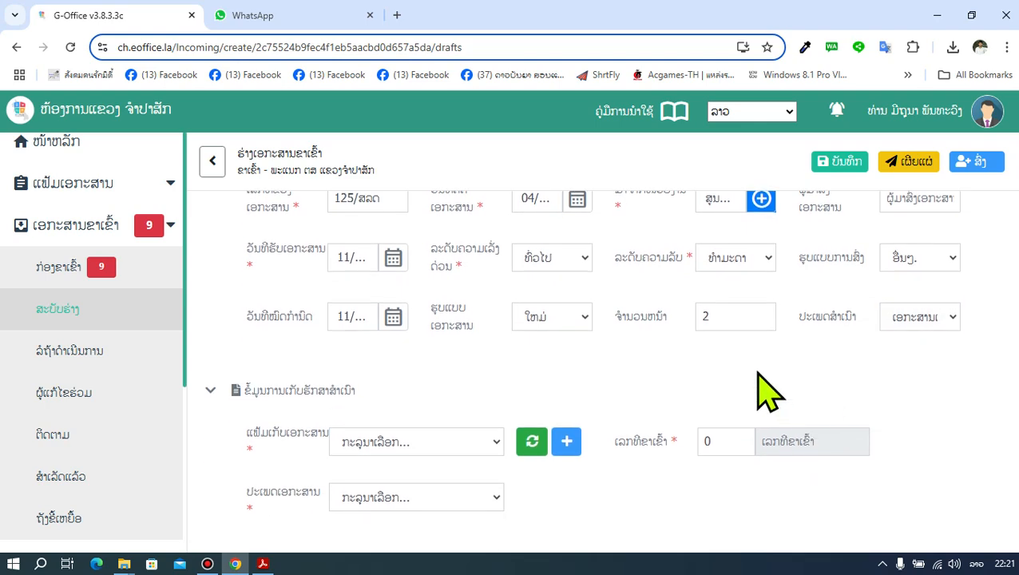
scroll(765, 392, down, 2)
click(375, 299)
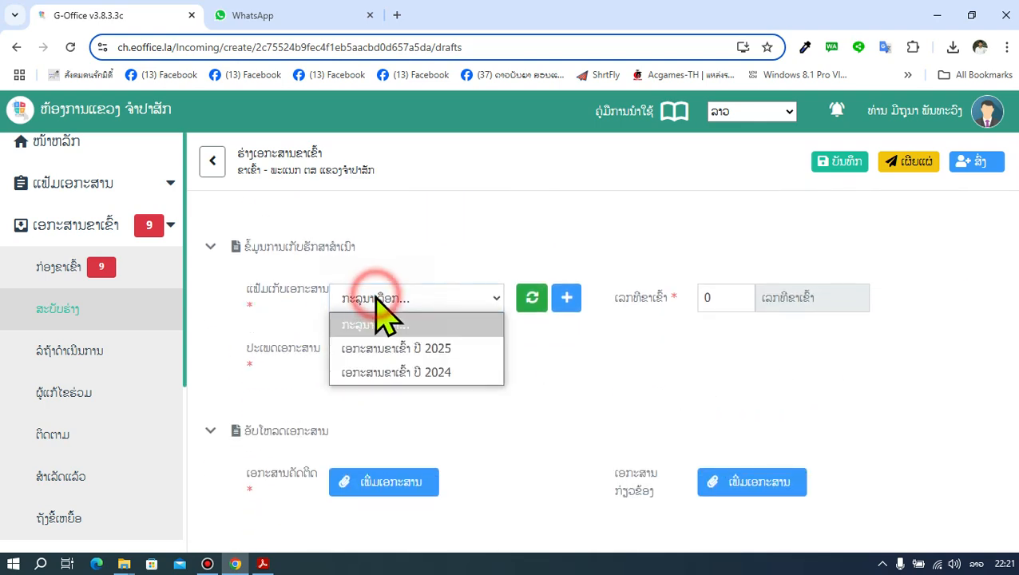
click(400, 352)
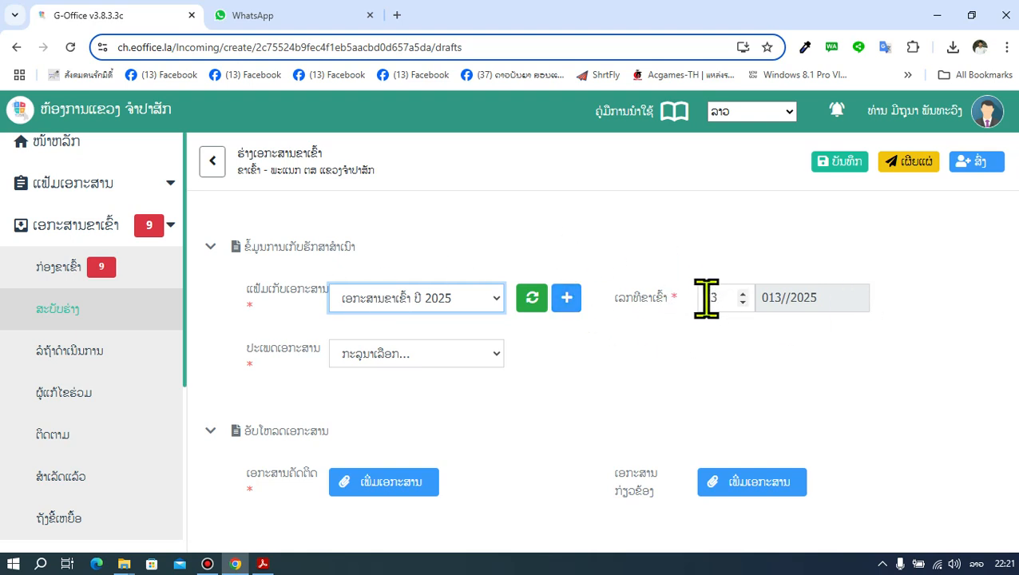
Set the incoming number (ເລກທີຂາເຂົ້າ) to 14 and the document type to ແຈ້ງຕອບ.
click(743, 294)
click(743, 369)
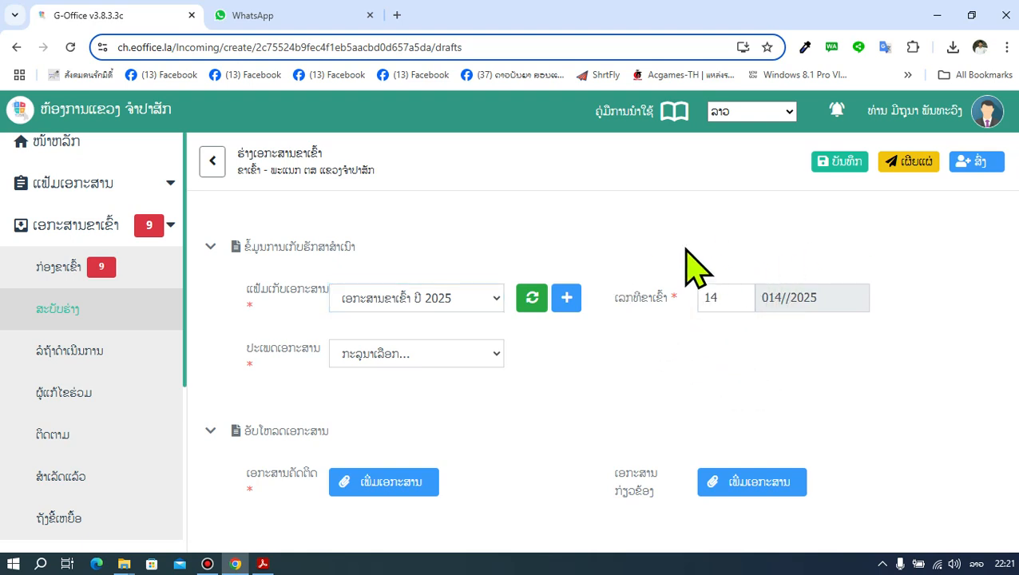
click(431, 353)
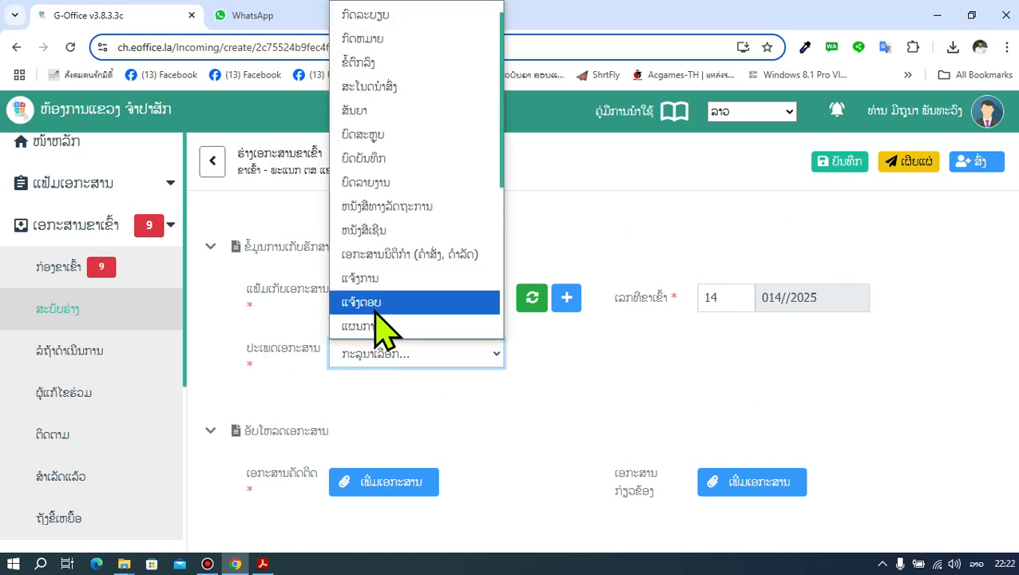
click(374, 304)
click(576, 350)
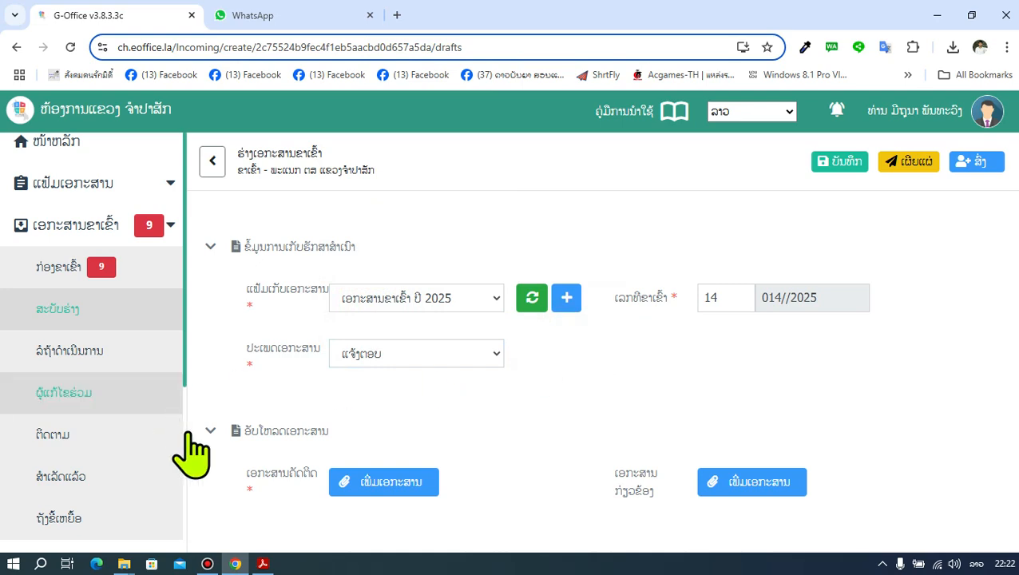
Upload the PDF letter whose name starts with 44 from the Desktop as the attached document (ເອກະສານຄັດຕິດ).
click(389, 481)
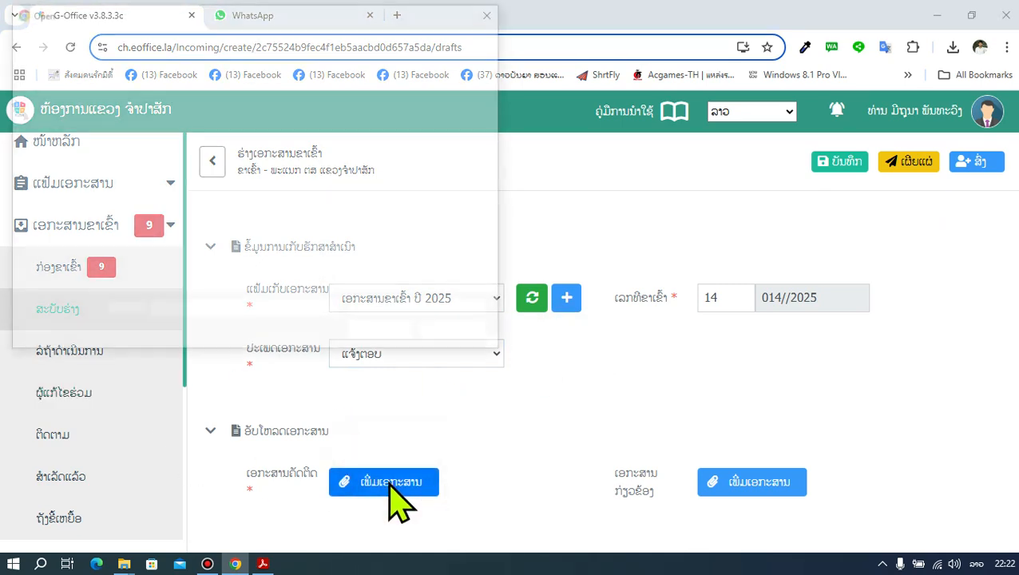
click(68, 113)
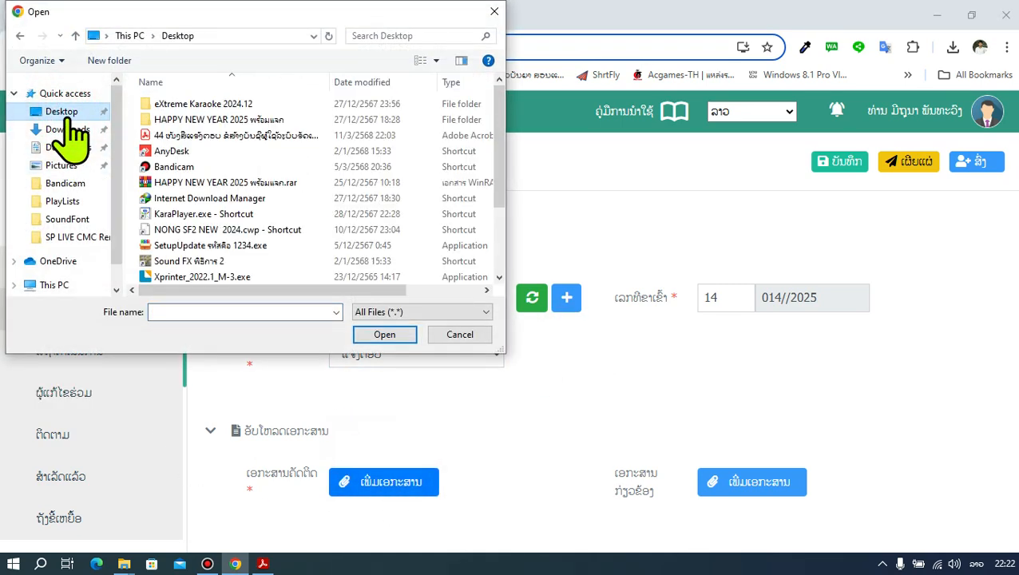
click(234, 135)
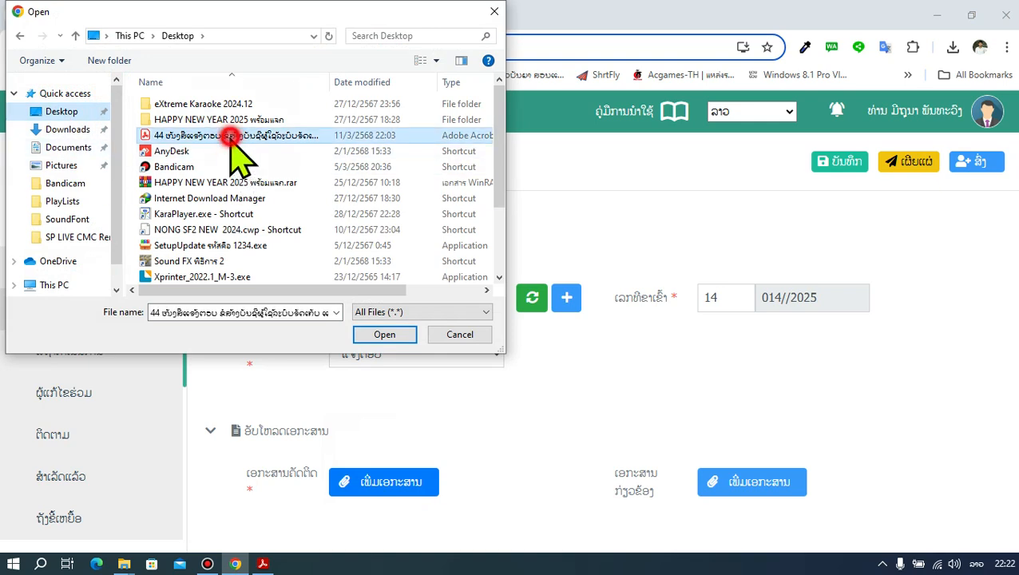
click(400, 336)
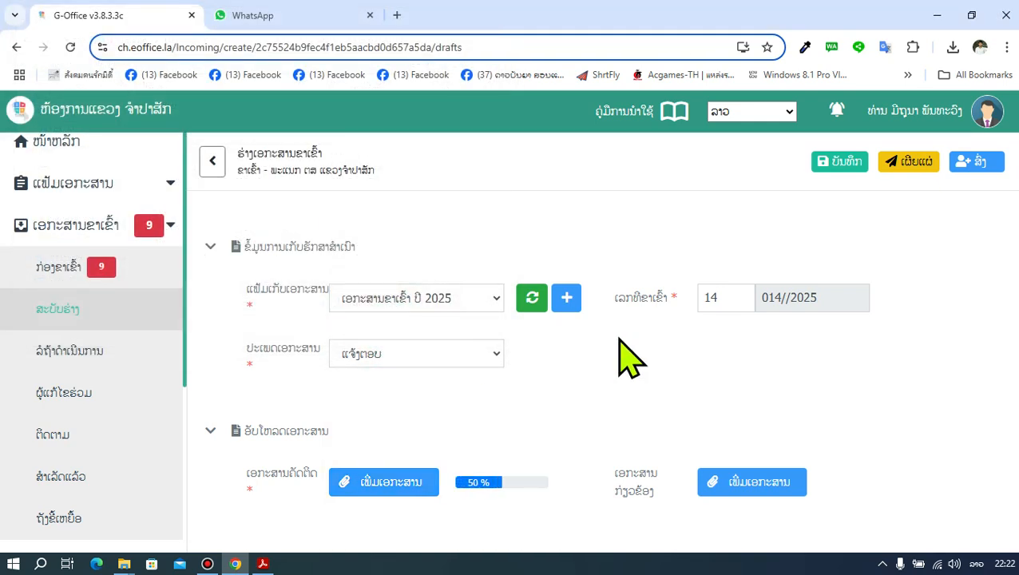
scroll(627, 360, down, 2)
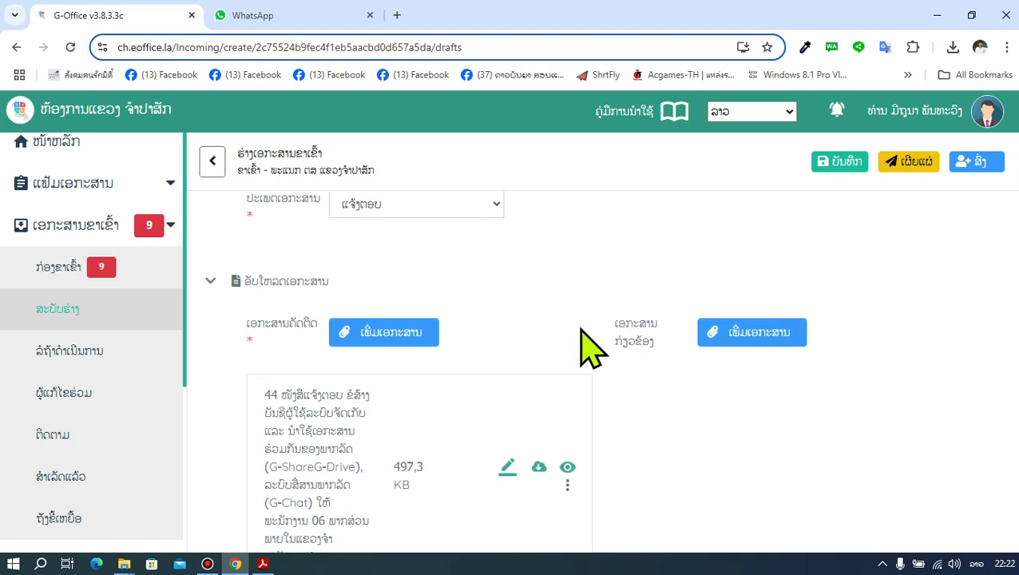
Delete the uploaded PDF whose name starts with 44 from the attached documents (ເອກະສານຄັດຕິດ).
scroll(539, 341, down, 1)
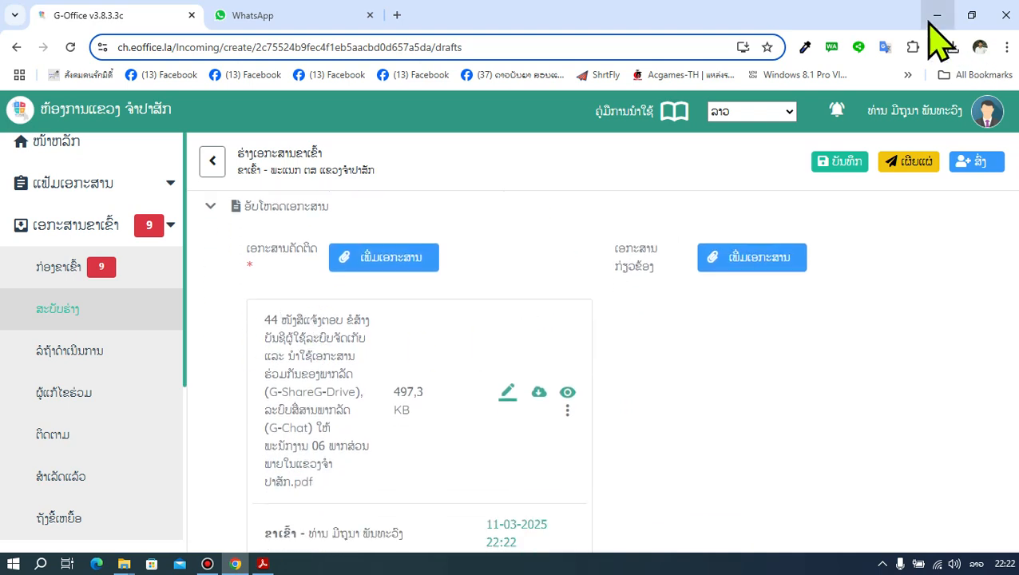
scroll(515, 423, down, 1)
click(567, 340)
click(619, 343)
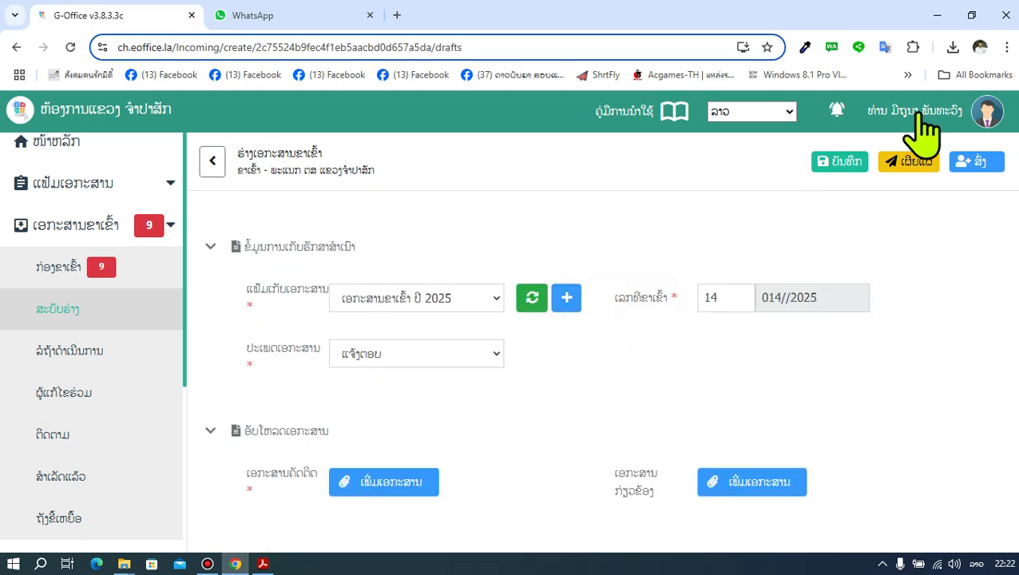
Close the PDF viewer and rename the letter on the Desktop, removing the leading 44 so the name starts with ໜັງສືແຈ້ງຕອບ.
click(936, 15)
click(263, 564)
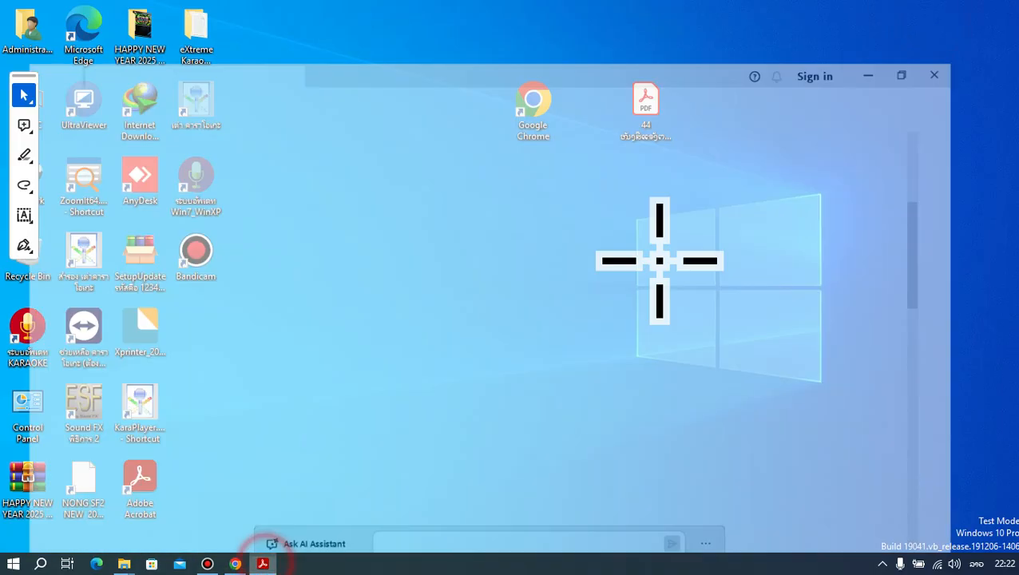
click(1002, 12)
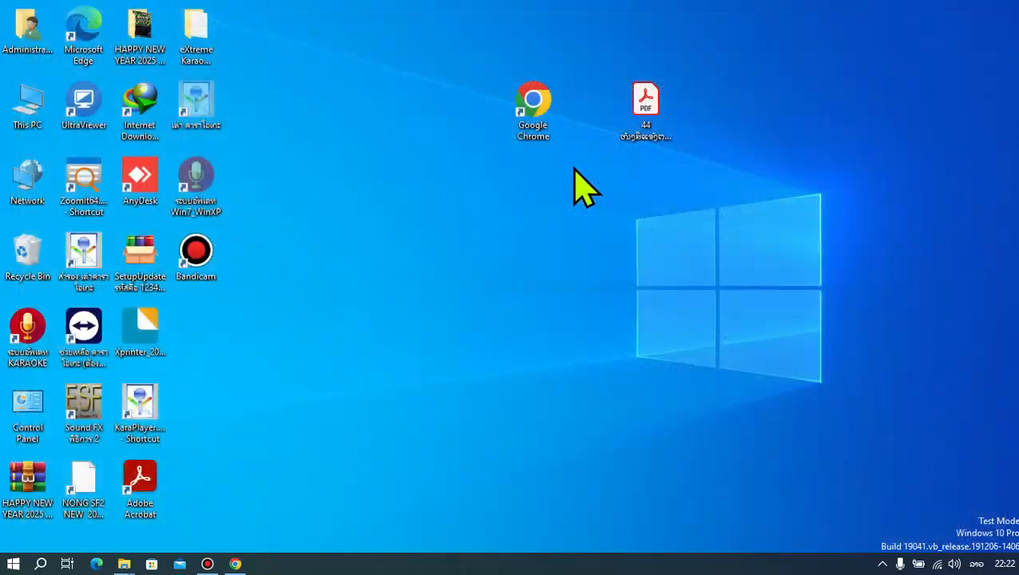
click(653, 149)
click(654, 154)
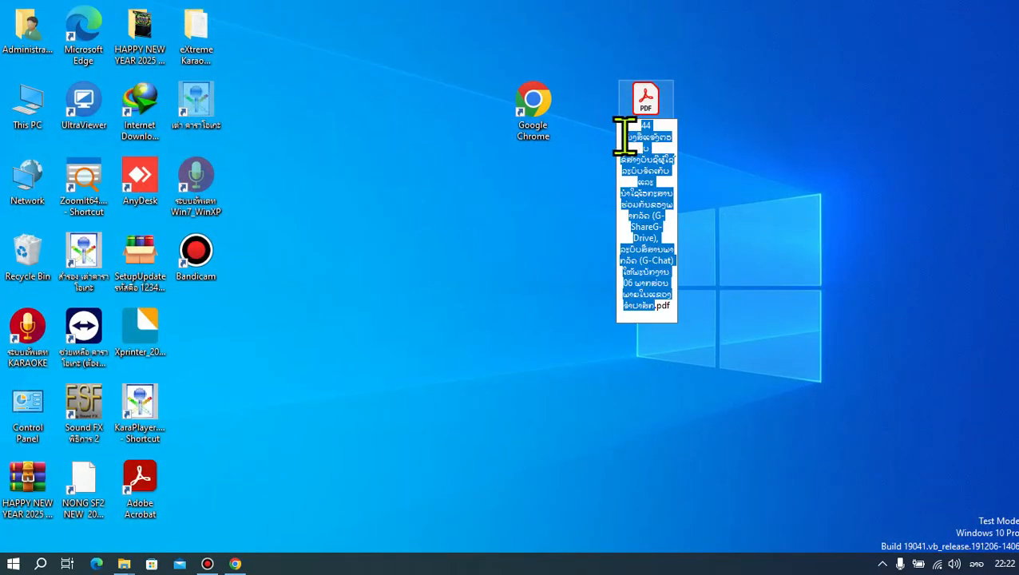
click(624, 136)
key(BackSpace)
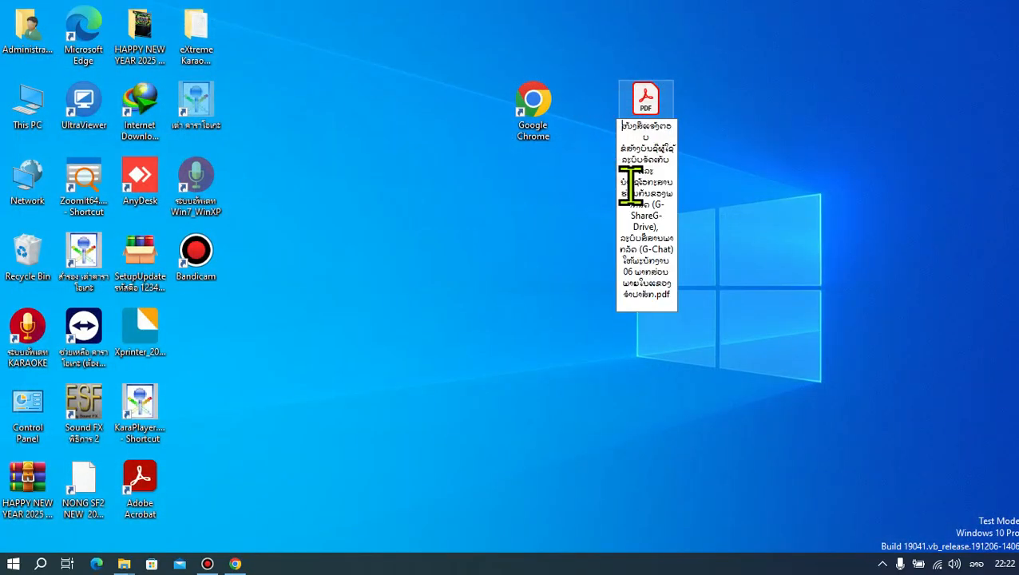
click(564, 250)
Return to G-Office and upload the renamed PDF letter from the Desktop as the attached document (ເອກະສານຄັດຕິດ).
click(239, 564)
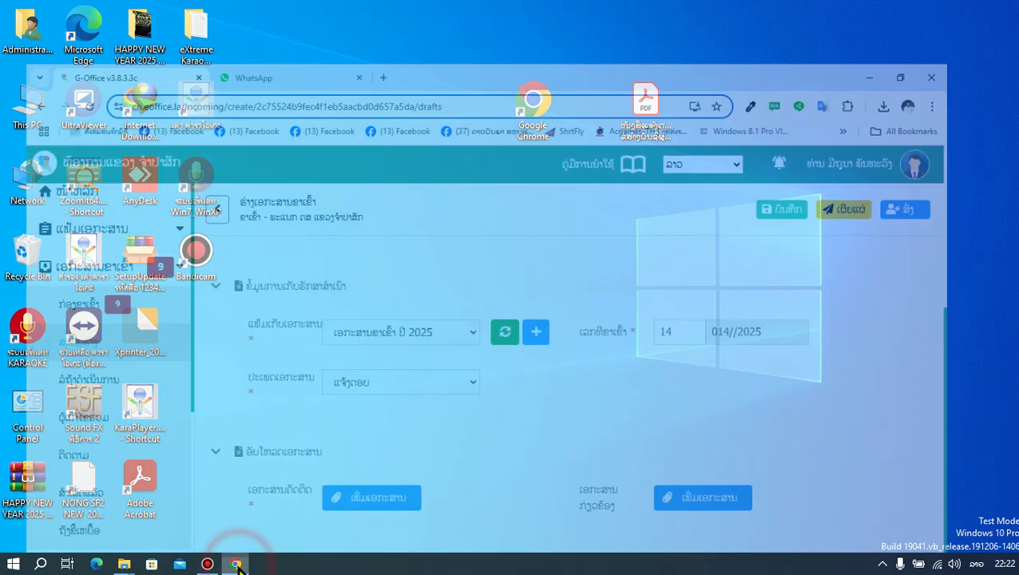
click(411, 496)
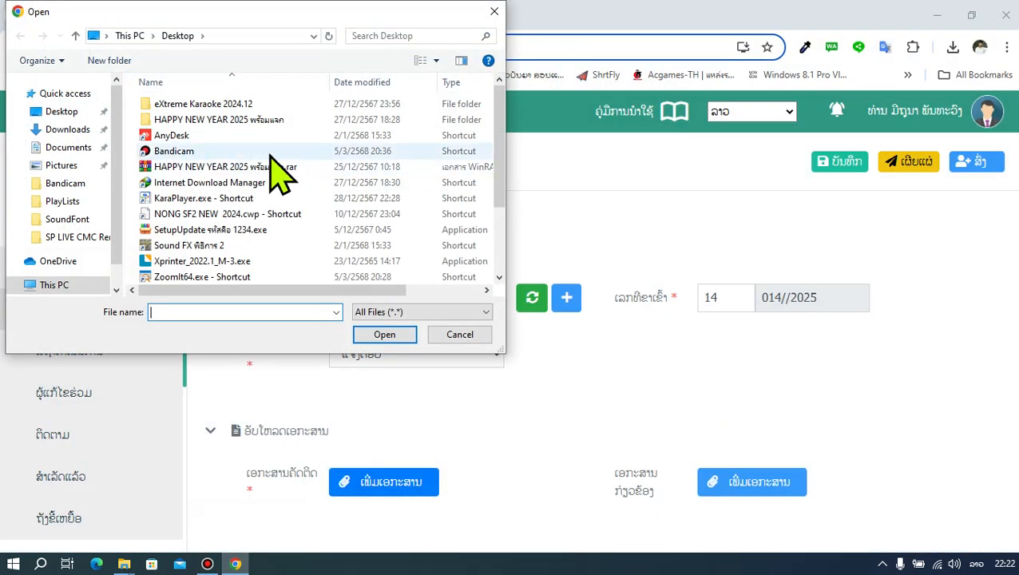
click(67, 130)
click(56, 111)
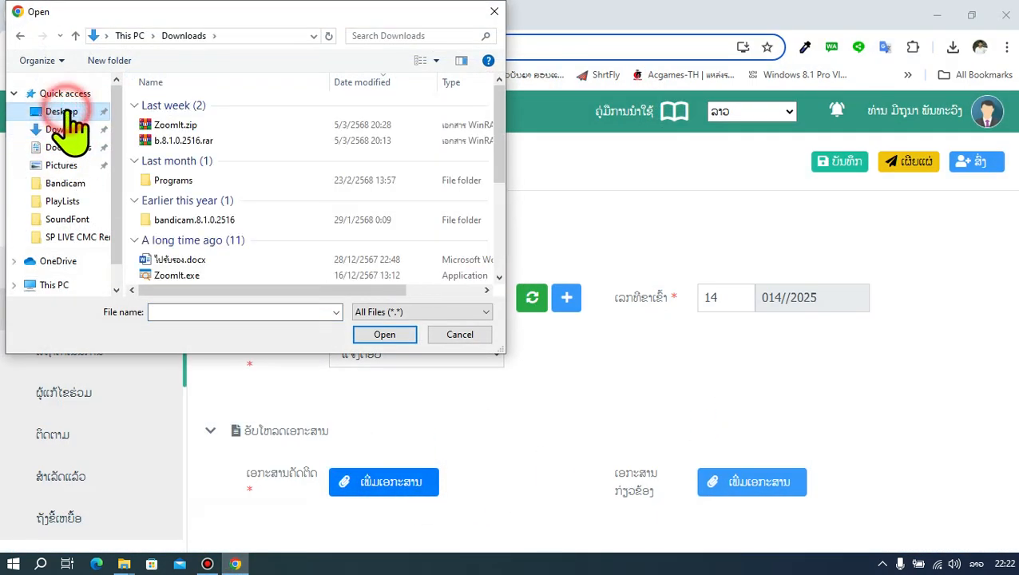
drag(498, 125, 504, 204)
click(289, 273)
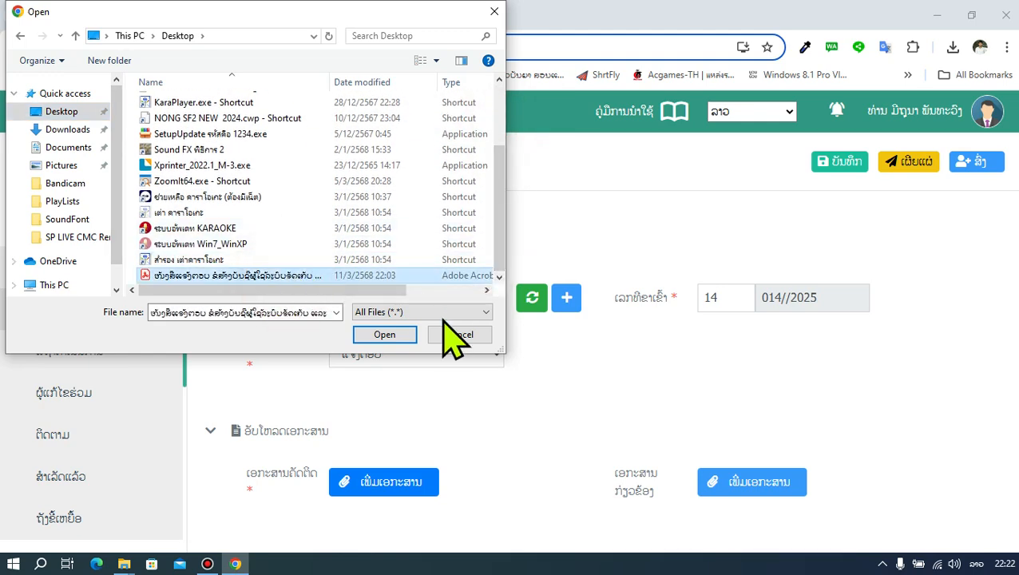
click(384, 335)
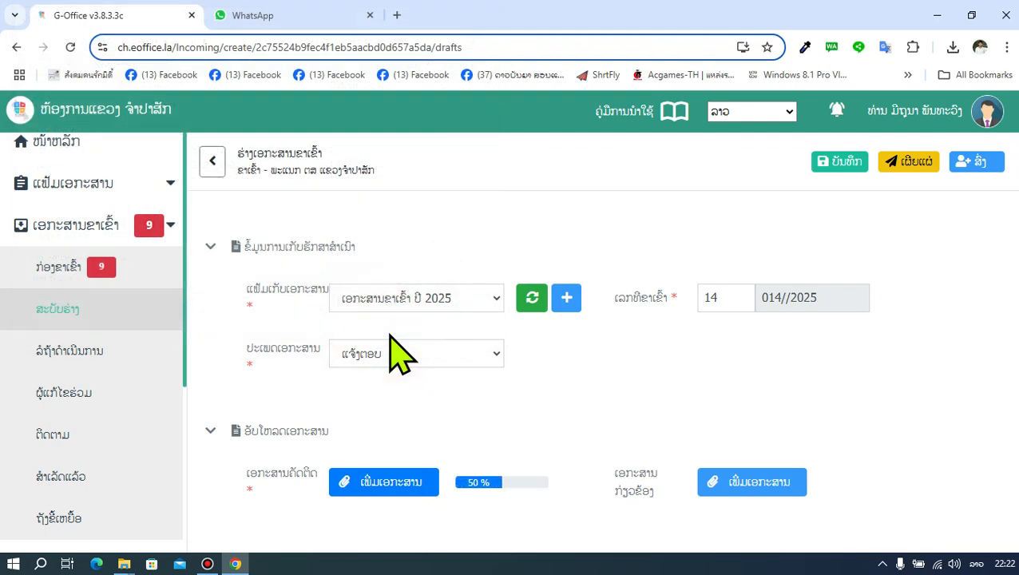
scroll(399, 352, down, 4)
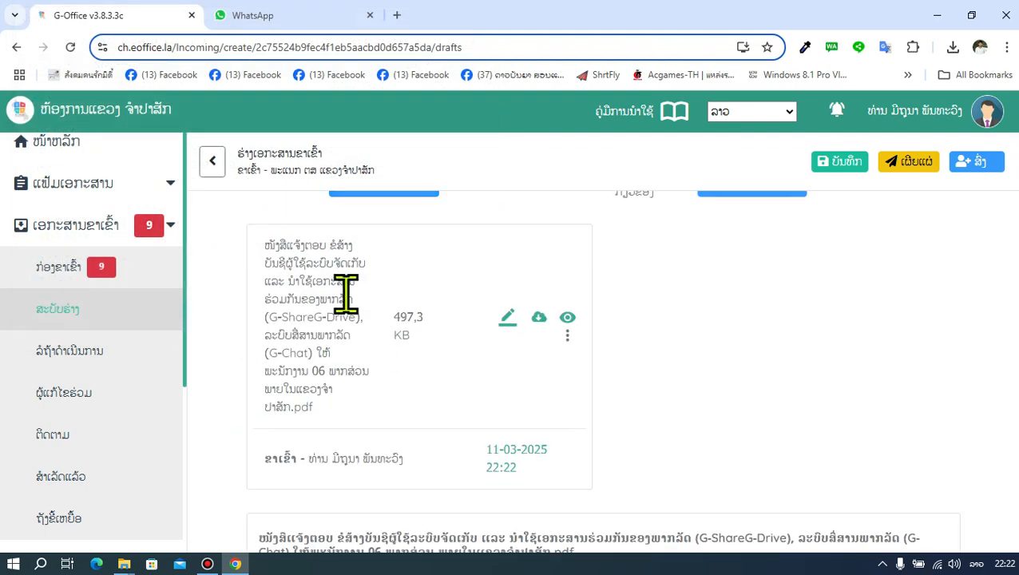
Remove the leading words ໜັງສືແຈ້ງຕອບ from the document title (ຫົວຂໍ້) so it starts with ຂໍສ້າງບັນຊີຜູ້ໃຊ້.
scroll(346, 296, up, 10)
drag(403, 277, 275, 283)
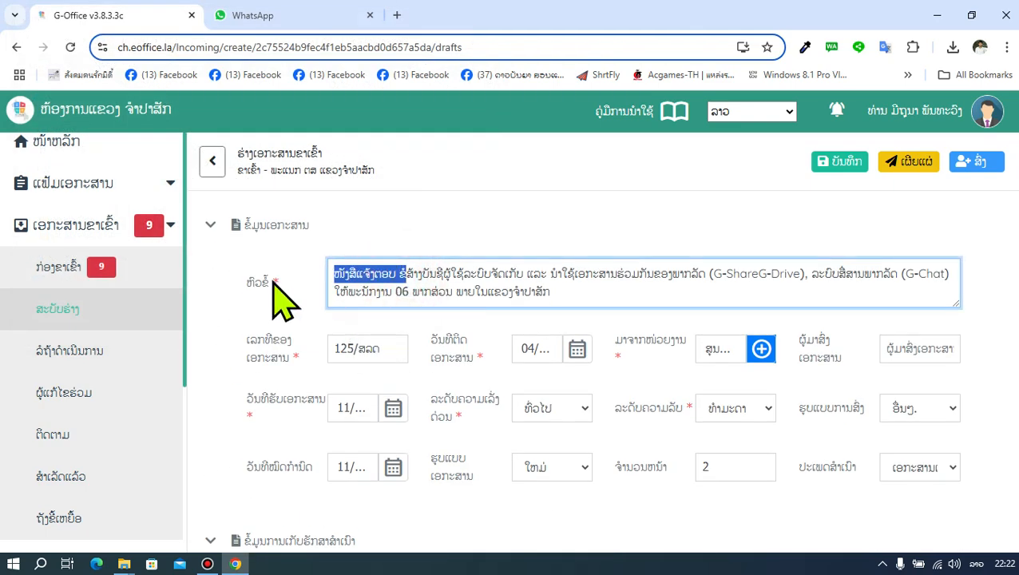
click(405, 279)
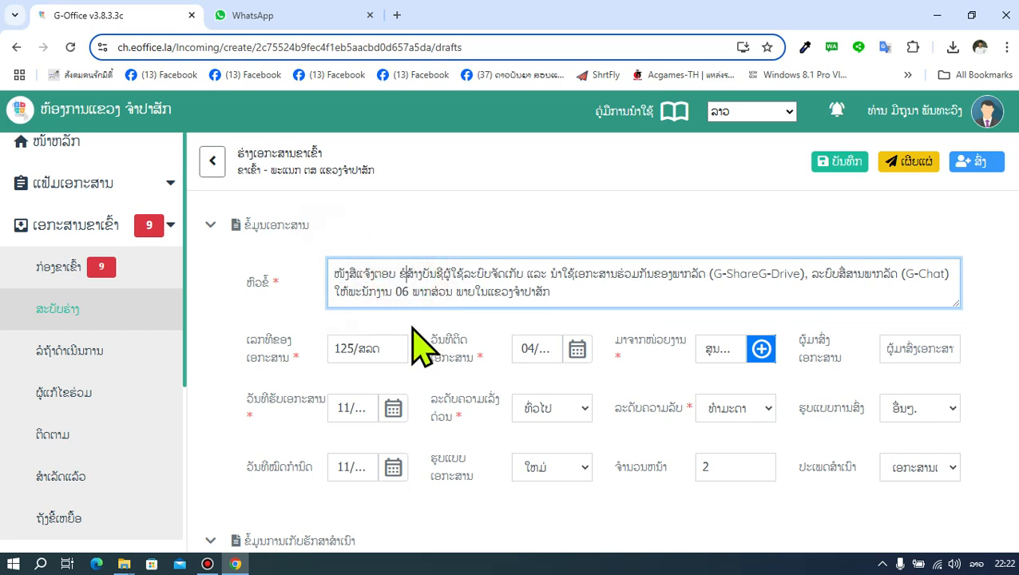
key(BackSpace)
key(BackSpace)
key(BackSpace)
key(BackSpace)
key(BackSpace)
key(BackSpace)
key(BackSpace)
key(BackSpace)
key(BackSpace)
key(BackSpace)
key(BackSpace)
key(BackSpace)
key(BackSpace)
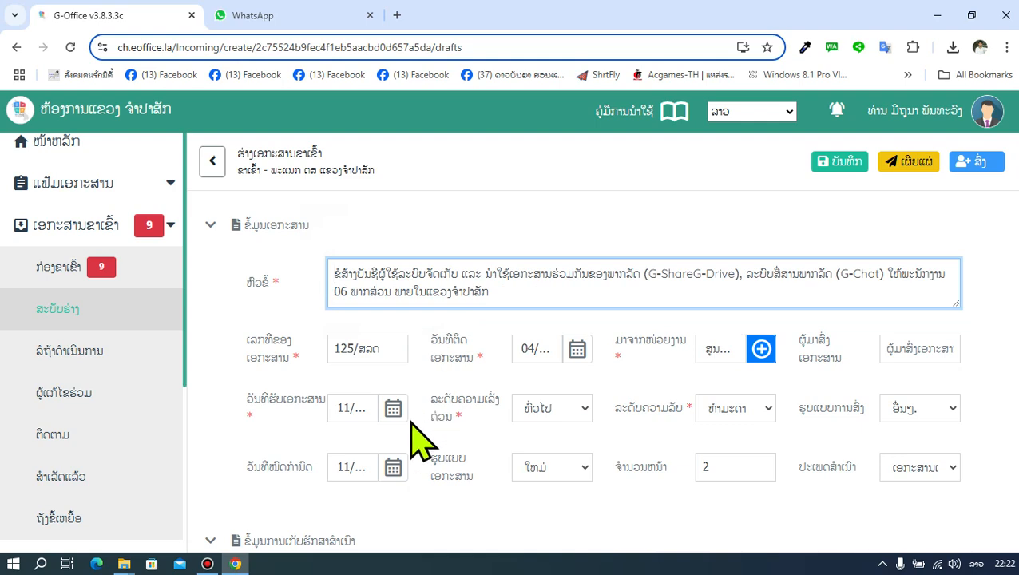
Open the attached PDF's name for editing and select its leading words ໜັງສືແຈ້ງຕອບ.
scroll(443, 398, down, 2)
scroll(432, 341, down, 2)
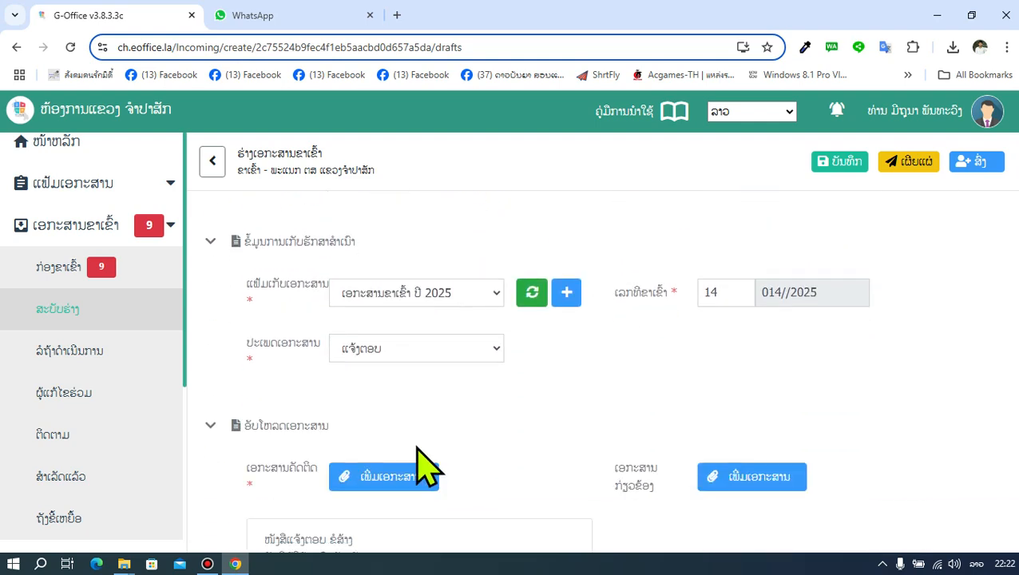
scroll(455, 336, up, 3)
scroll(455, 336, down, 6)
scroll(302, 271, up, 2)
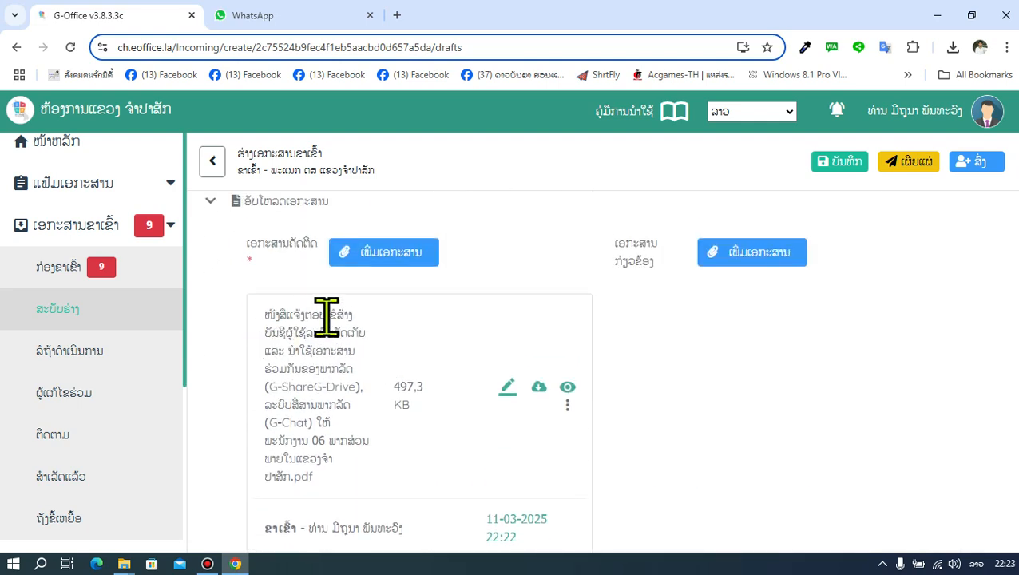
click(327, 318)
drag(327, 320, 281, 325)
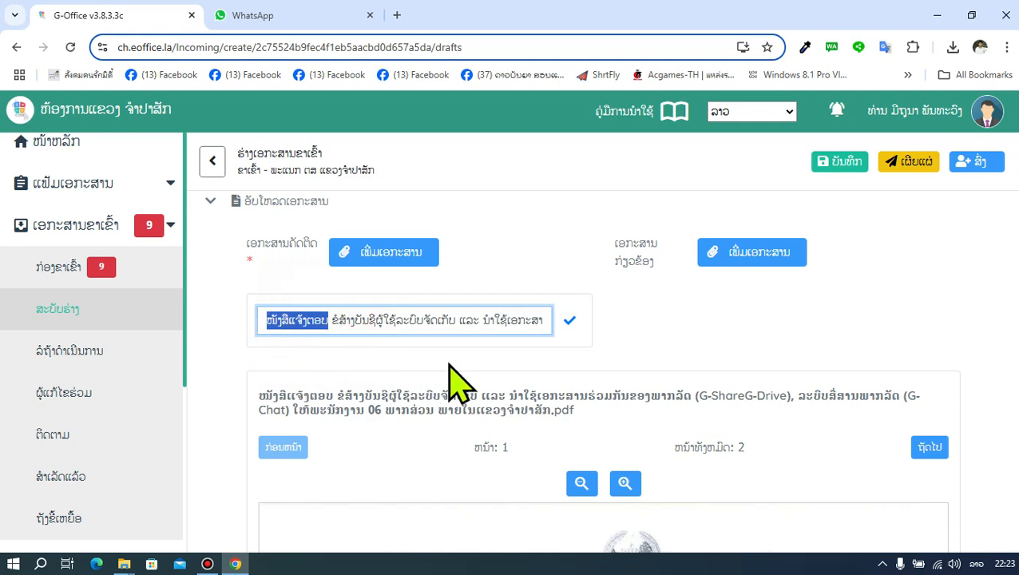
click(640, 336)
scroll(341, 364, down, 4)
scroll(341, 364, up, 5)
click(611, 391)
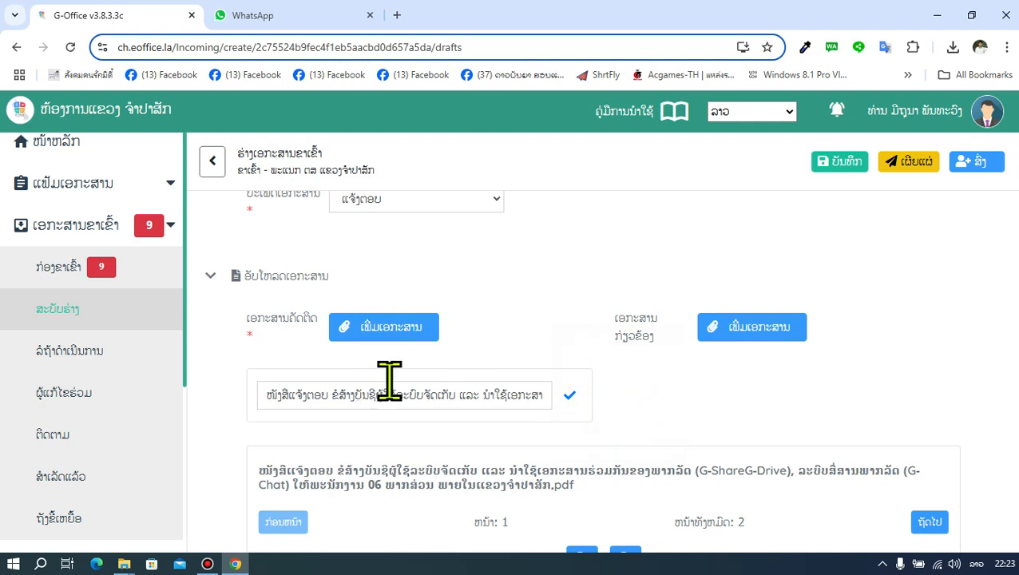
scroll(443, 416, down, 6)
scroll(447, 416, up, 7)
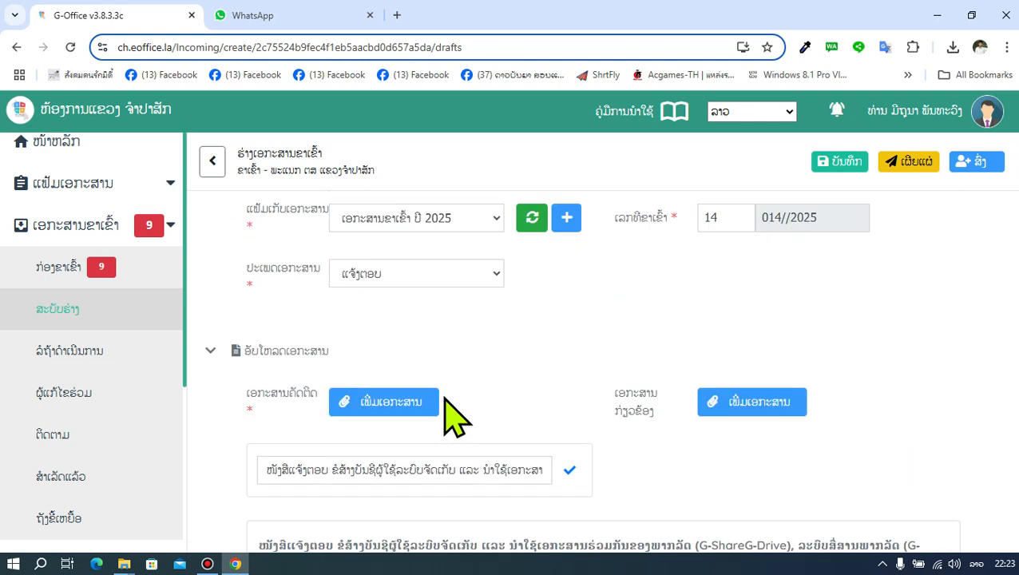
click(467, 457)
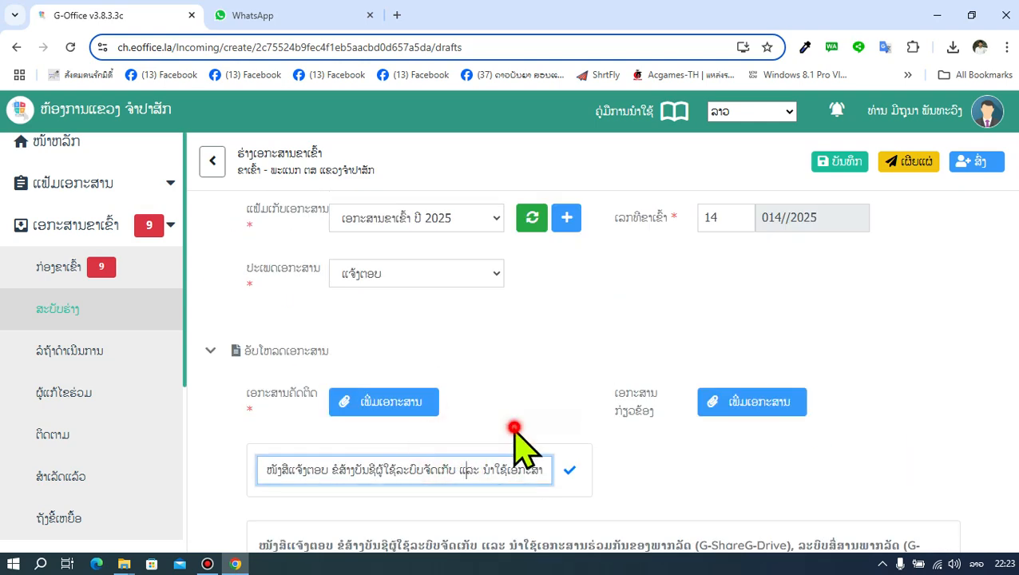
scroll(518, 448, down, 2)
click(331, 324)
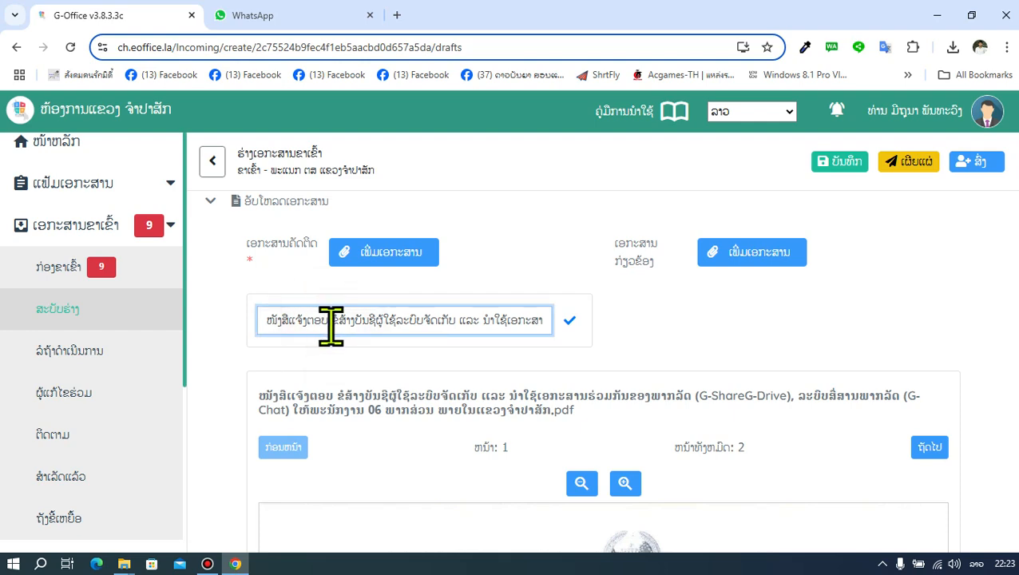
Replace the title (ຫົວຂໍ້) with the copied letter name and delete its leading 44 so it starts with ໜັງສືແຈ້ງຕອບ.
scroll(287, 303, up, 5)
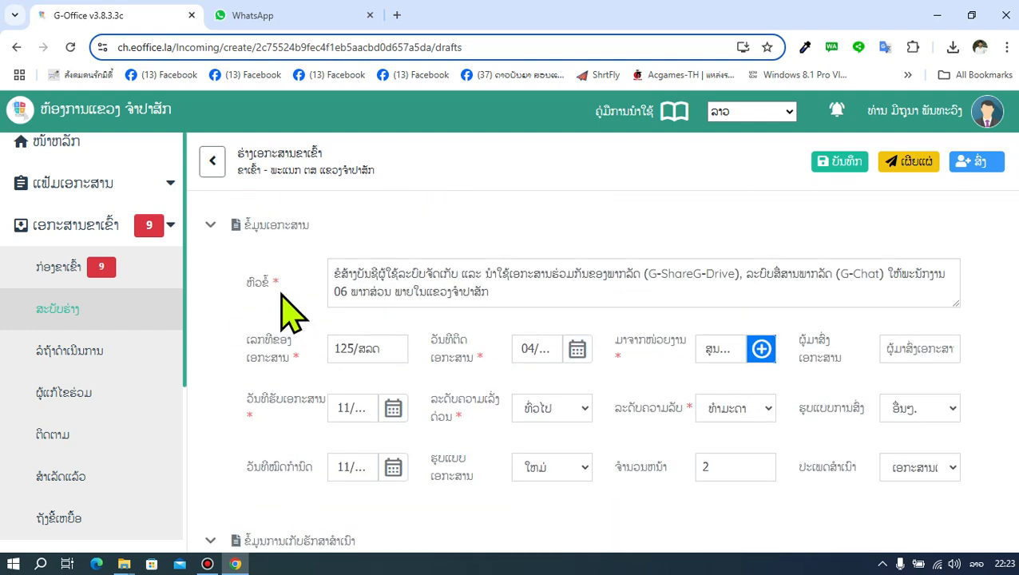
click(392, 285)
drag(500, 295, 320, 284)
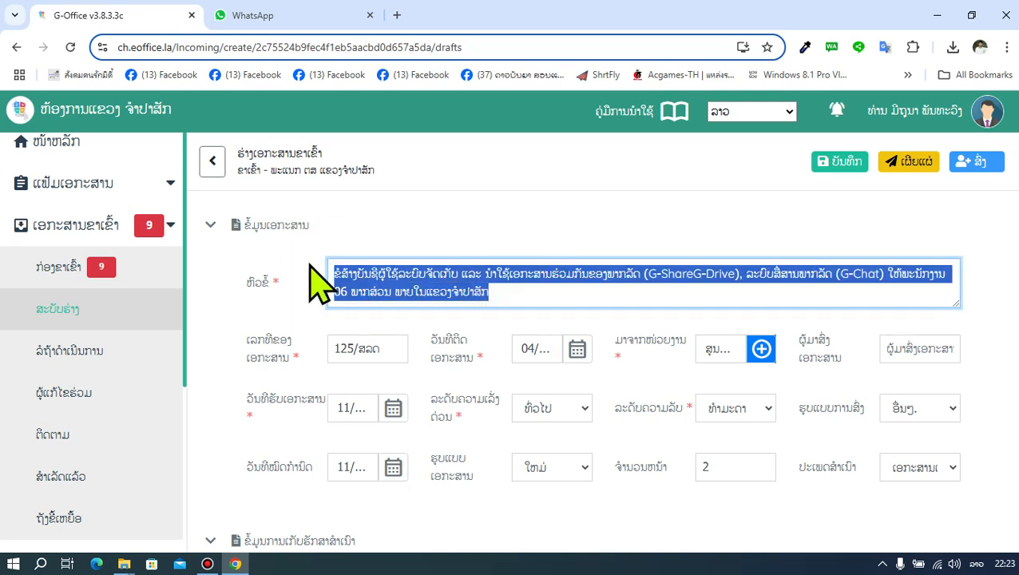
key(ctrl+v)
click(411, 277)
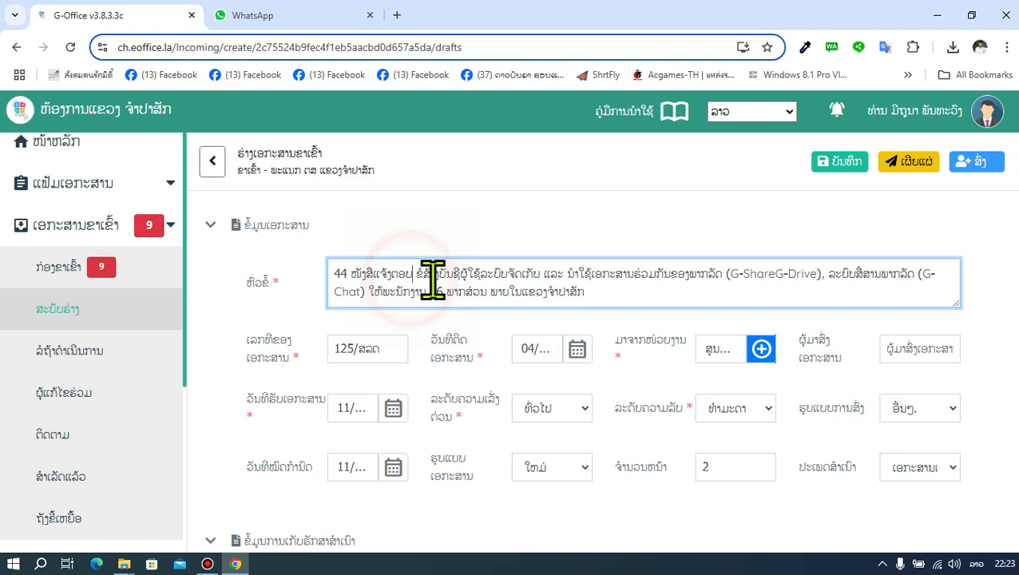
double_click(335, 273)
key(Delete)
click(455, 218)
Check the completed form and the attached letter's preview, and save the incoming document as a draft.
scroll(431, 240, down, 3)
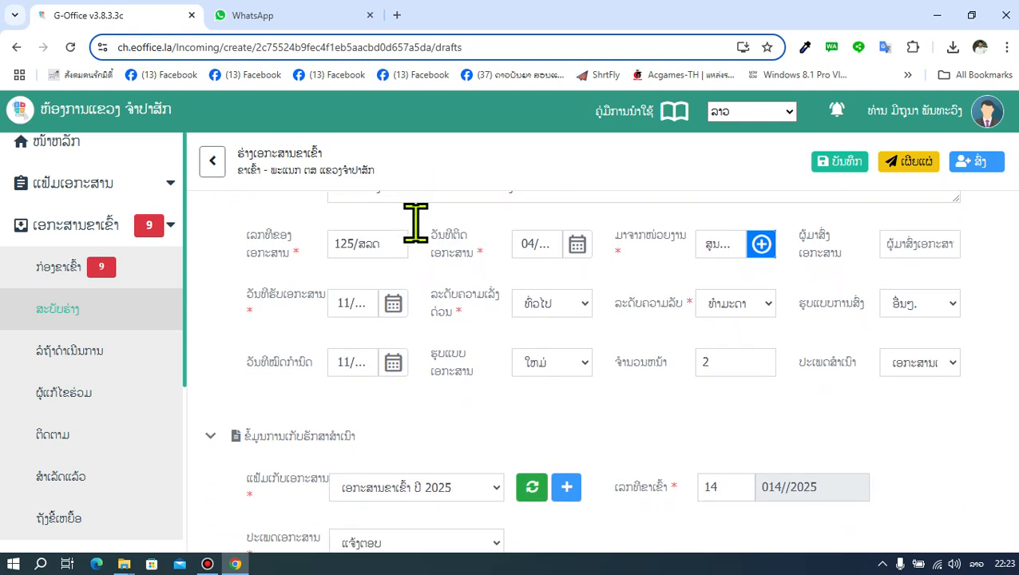
scroll(423, 243, down, 5)
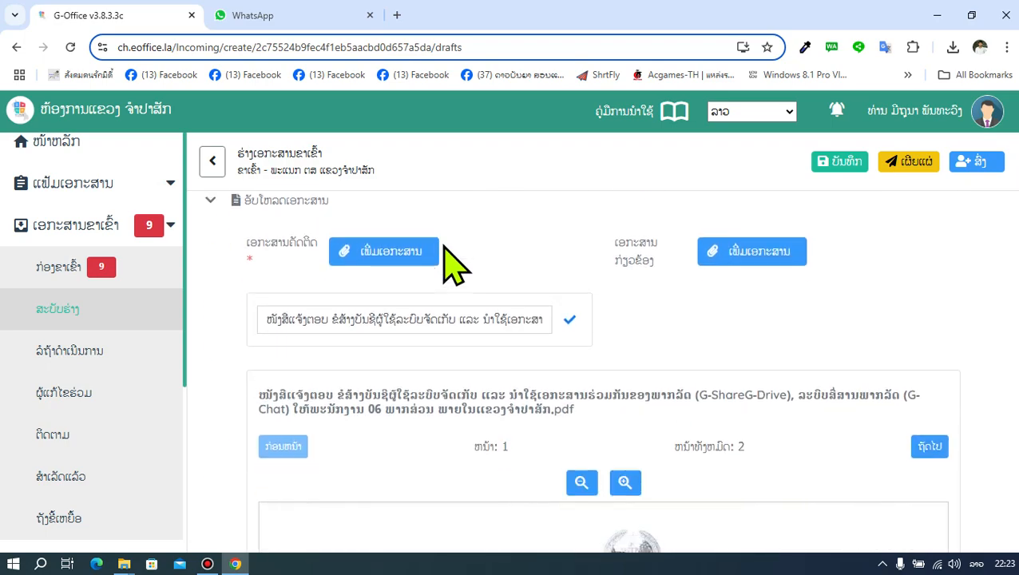
scroll(878, 279, down, 4)
scroll(599, 323, up, 4)
scroll(499, 317, down, 10)
scroll(958, 308, up, 15)
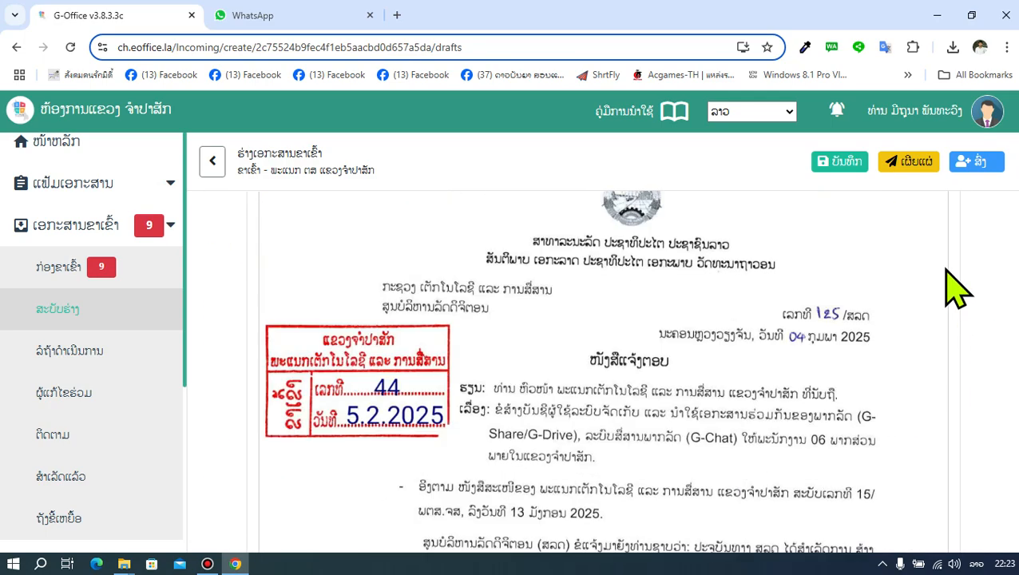
scroll(878, 272, up, 6)
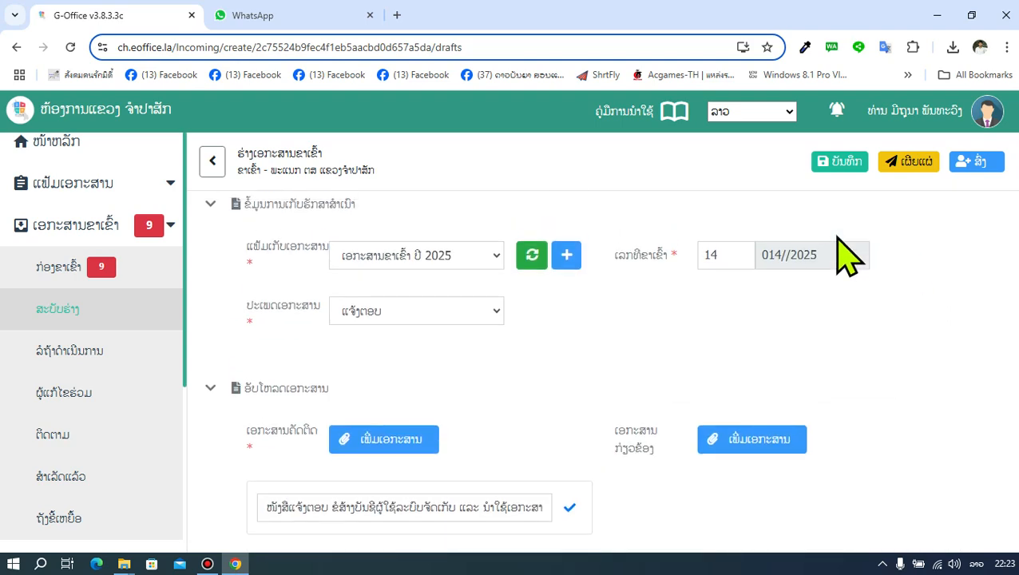
click(840, 162)
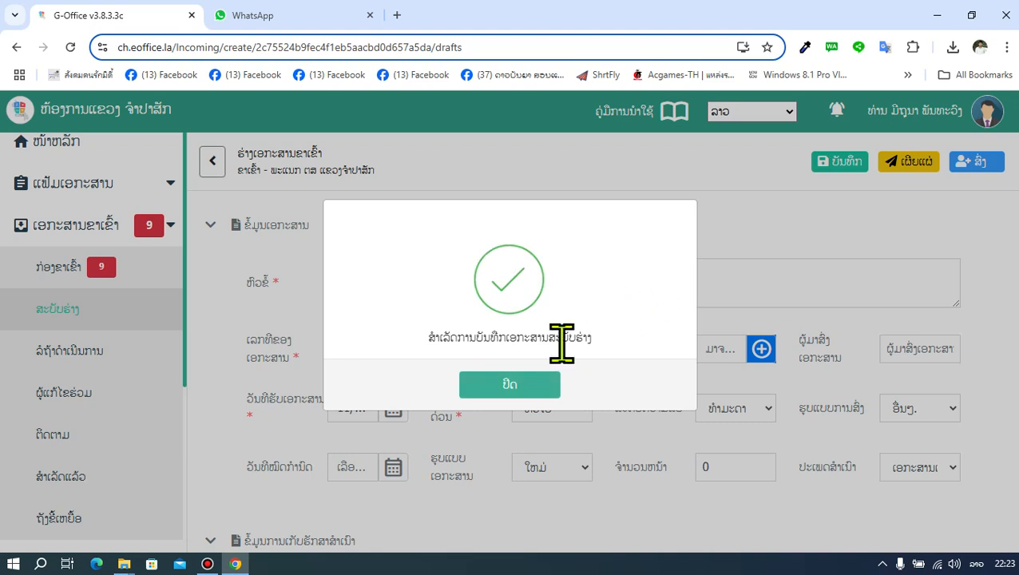
click(537, 383)
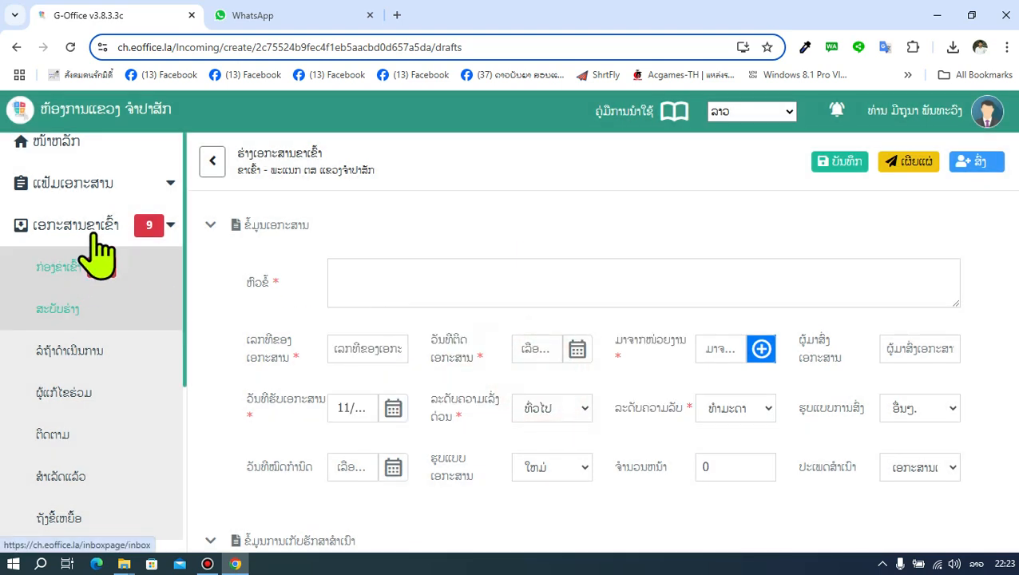
Open the incoming folder ເອກະສານຂາເຂົ້າ ປີ 2025 under ແຟ້ມຂາເຂົ້າ and examine its document list for the saved letter.
click(148, 185)
click(80, 224)
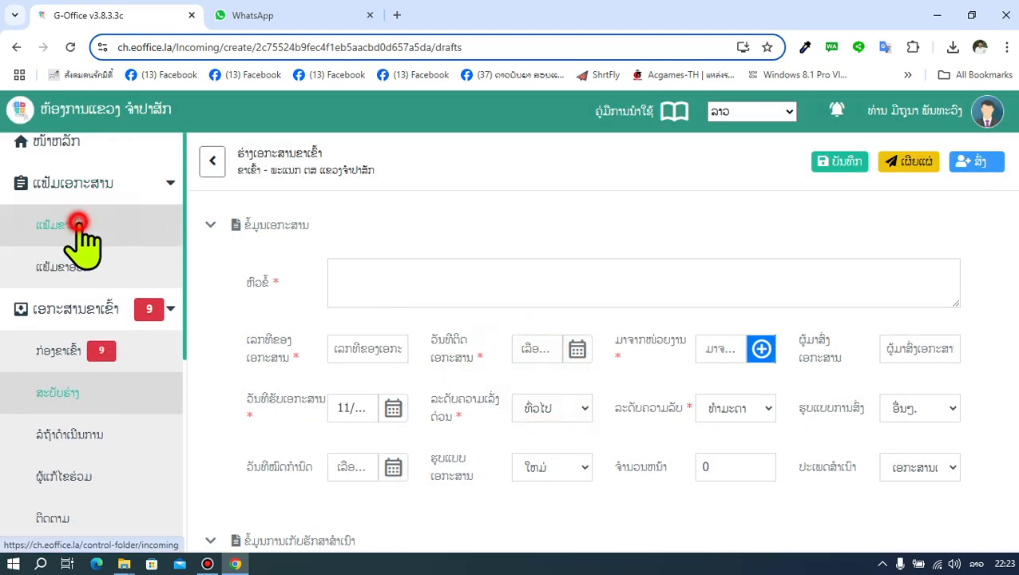
click(467, 288)
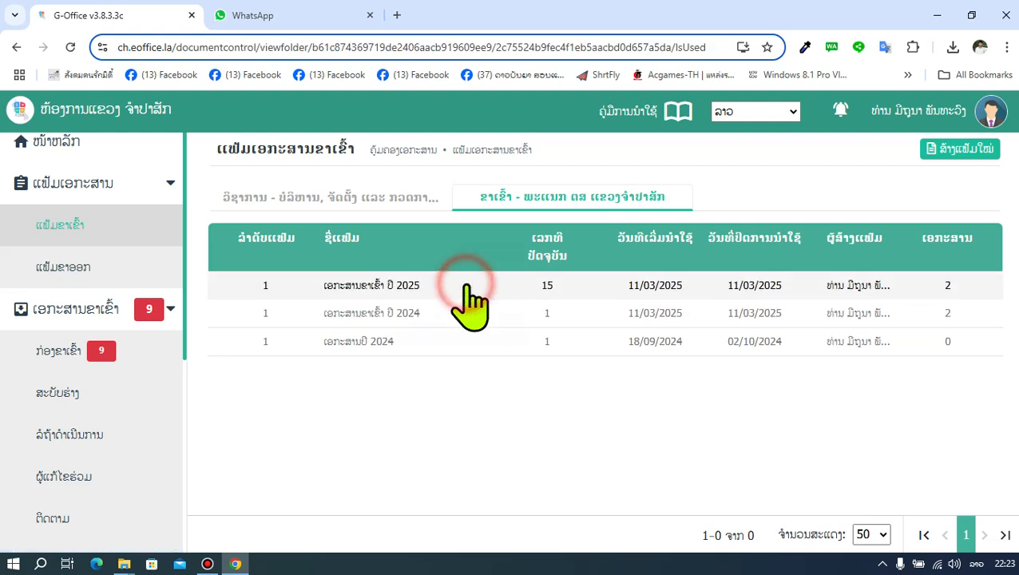
click(910, 161)
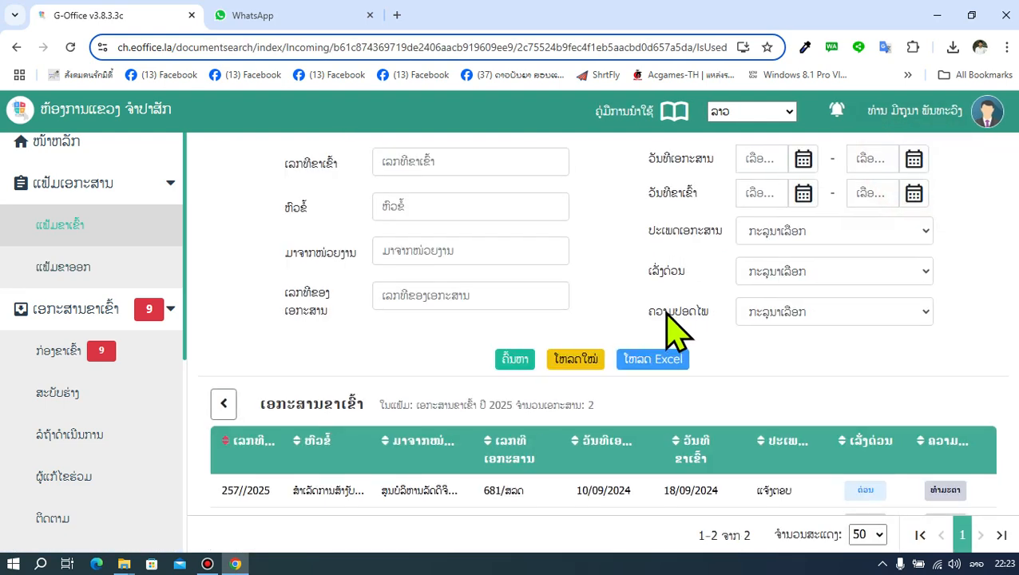
scroll(639, 376, down, 2)
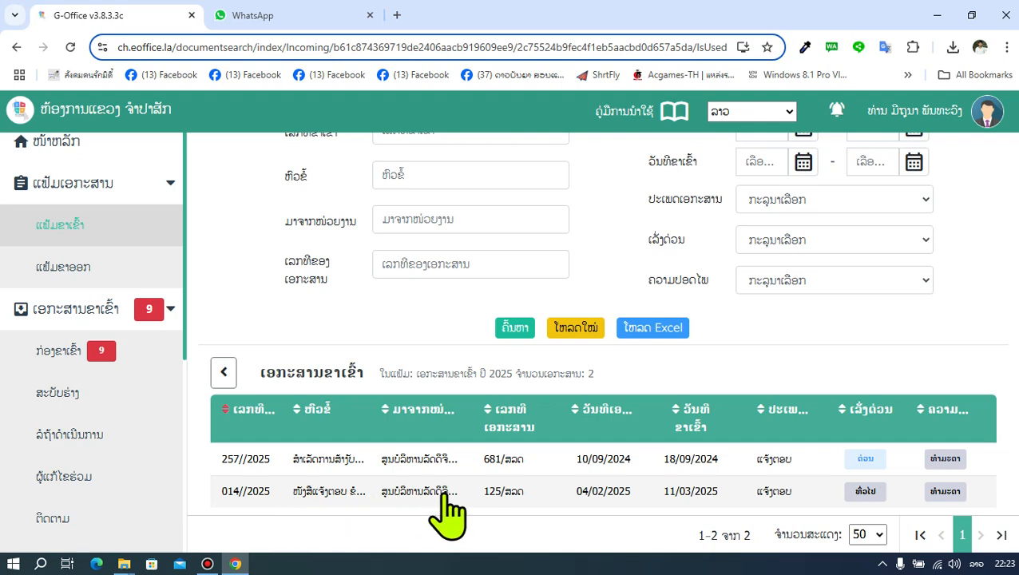
Open the saved letter 125/ສລດ from the incoming drafts (ສະບັບຮ່າງ) and start editing it.
scroll(184, 320, down, 2)
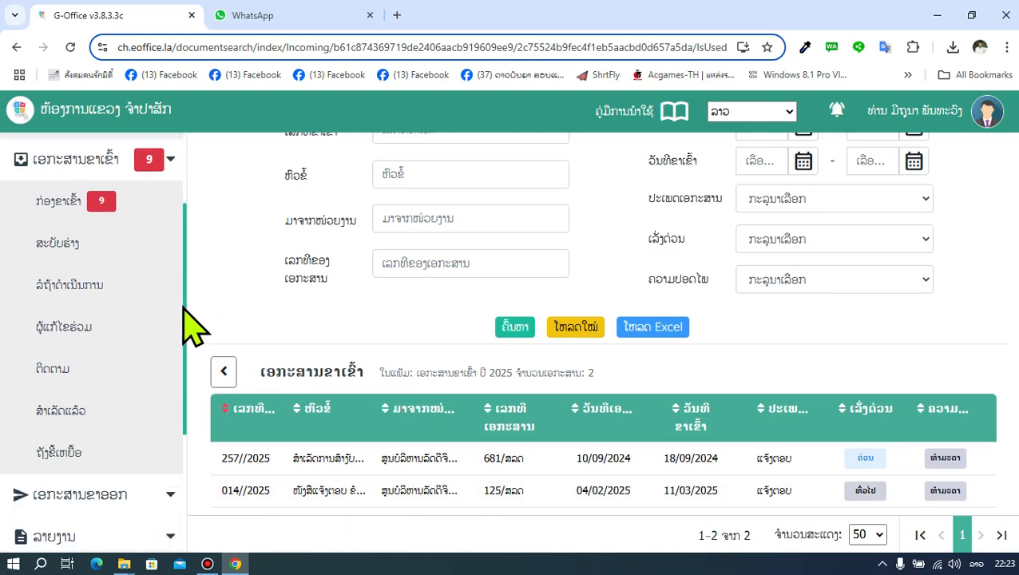
click(76, 255)
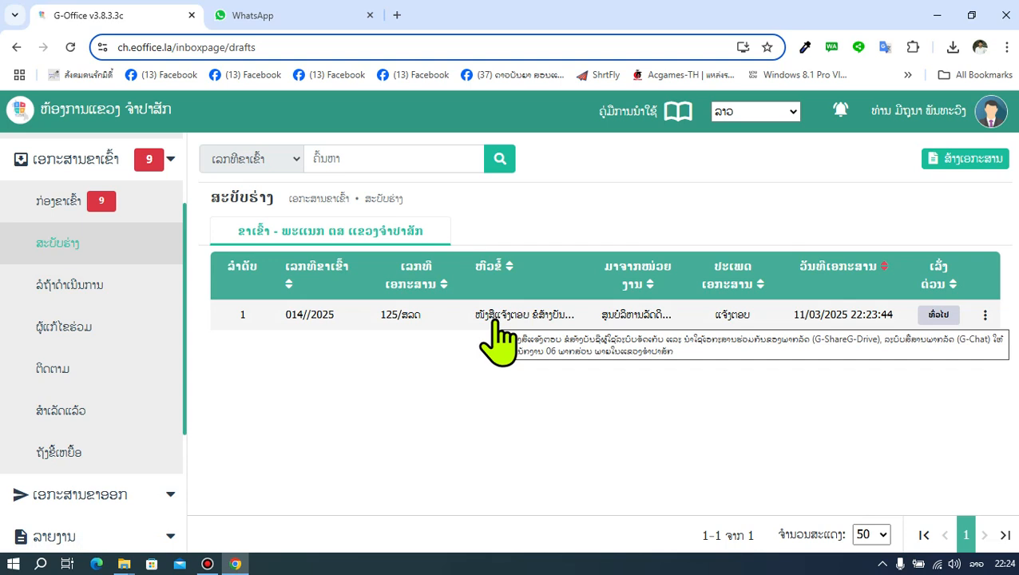
click(677, 319)
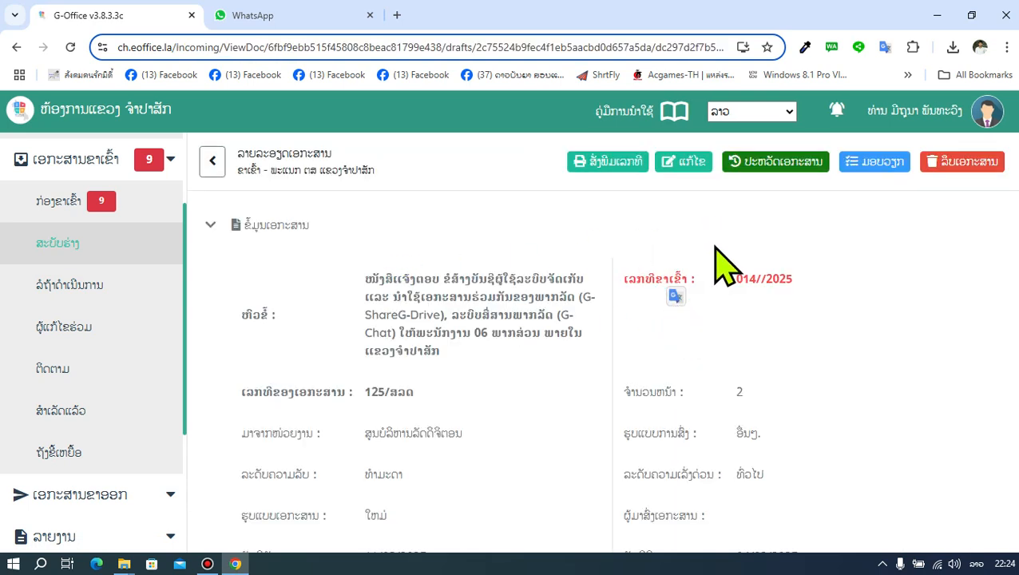
click(685, 170)
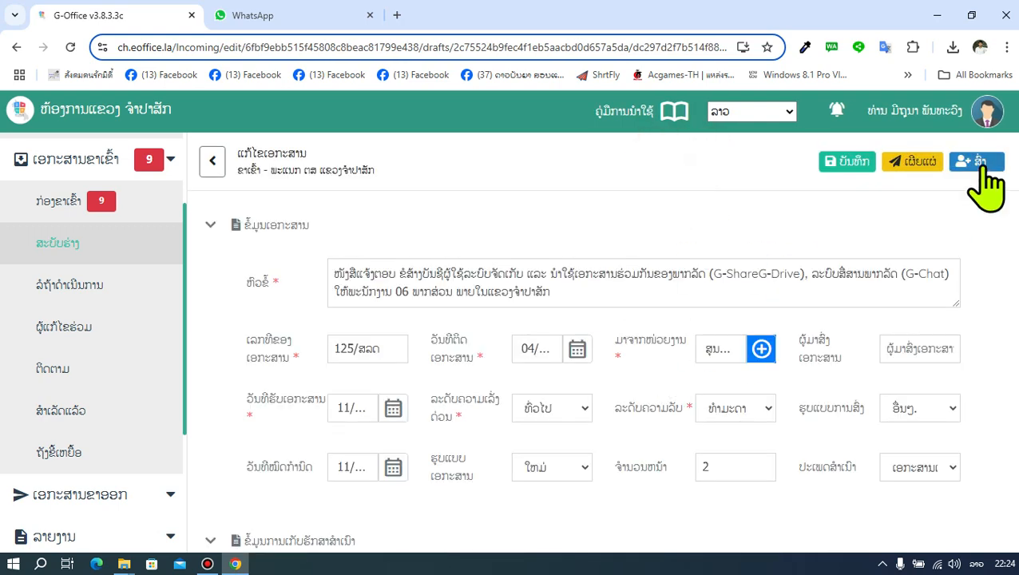
Start sending the document and choose the deputy head (ຮອງຫົວໜ້າ) of ພະແນກ ຕສ ແຂວງຈຳປາສັກ as its recipient.
click(979, 162)
scroll(552, 343, down, 3)
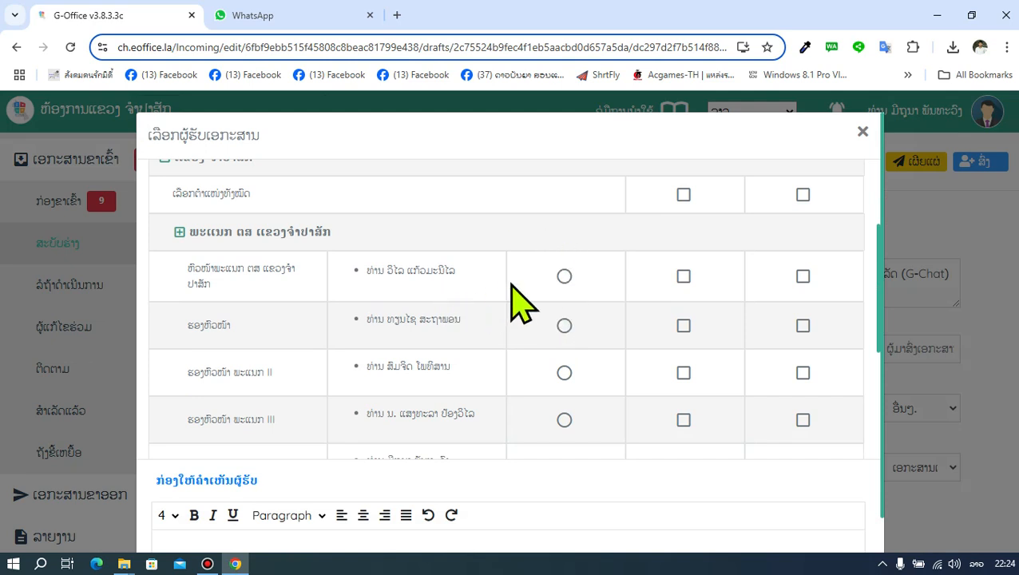
click(564, 326)
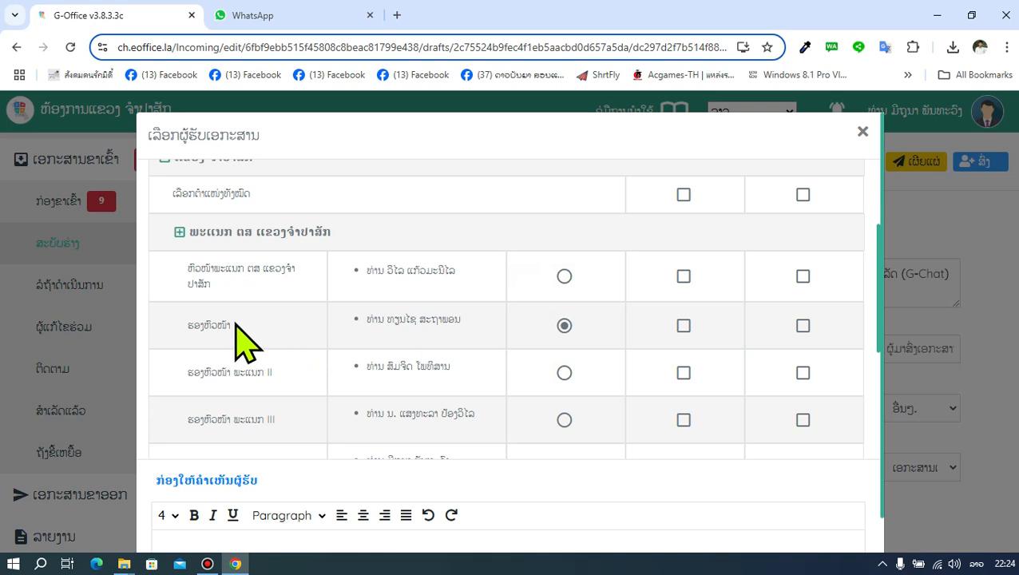
Review the other positions and units in the recipient list, and send the document with the comment left empty.
scroll(714, 336, down, 2)
scroll(716, 346, down, 1)
scroll(779, 394, up, 3)
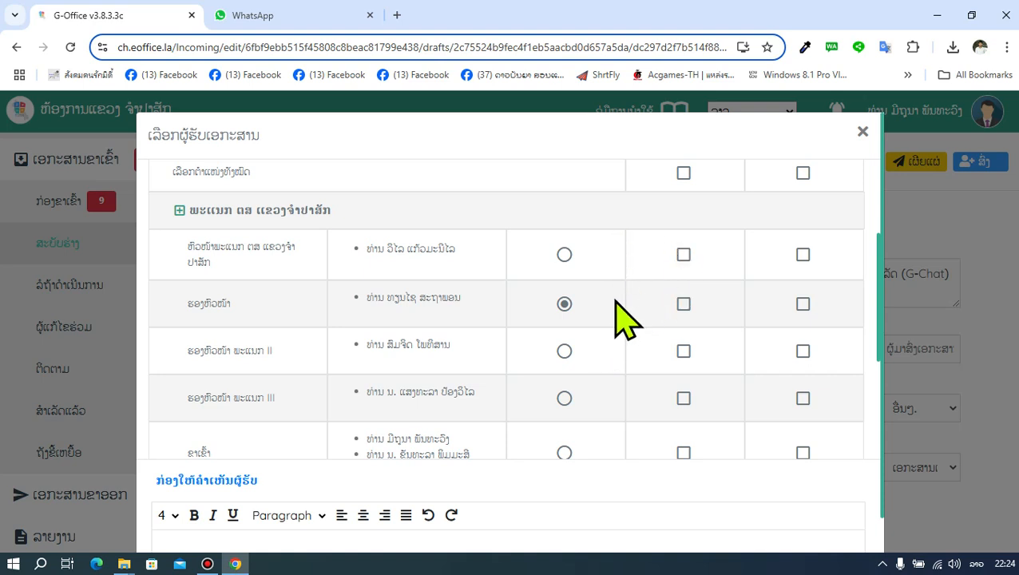
scroll(615, 303, down, 3)
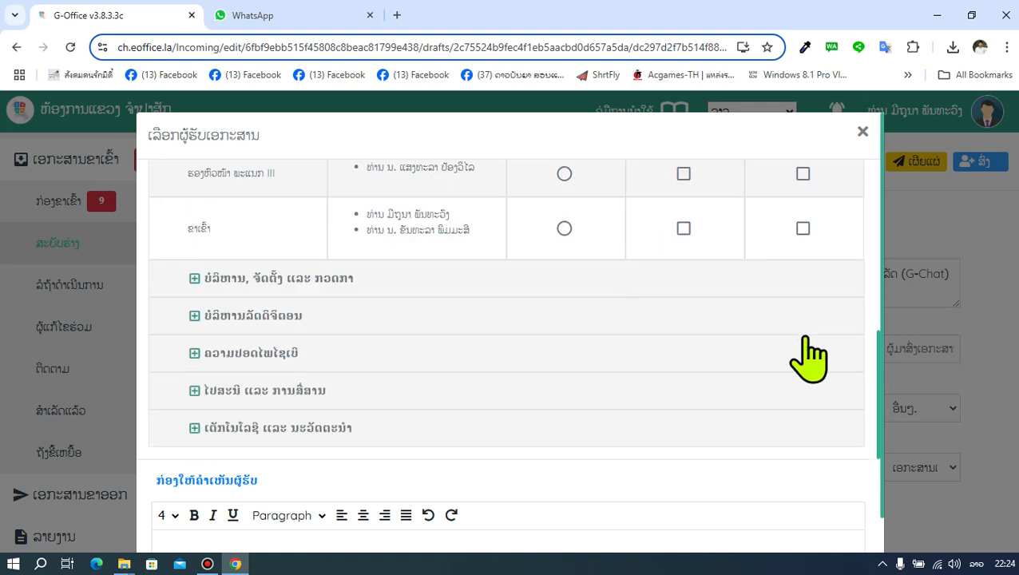
scroll(807, 360, down, 1)
scroll(845, 318, up, 5)
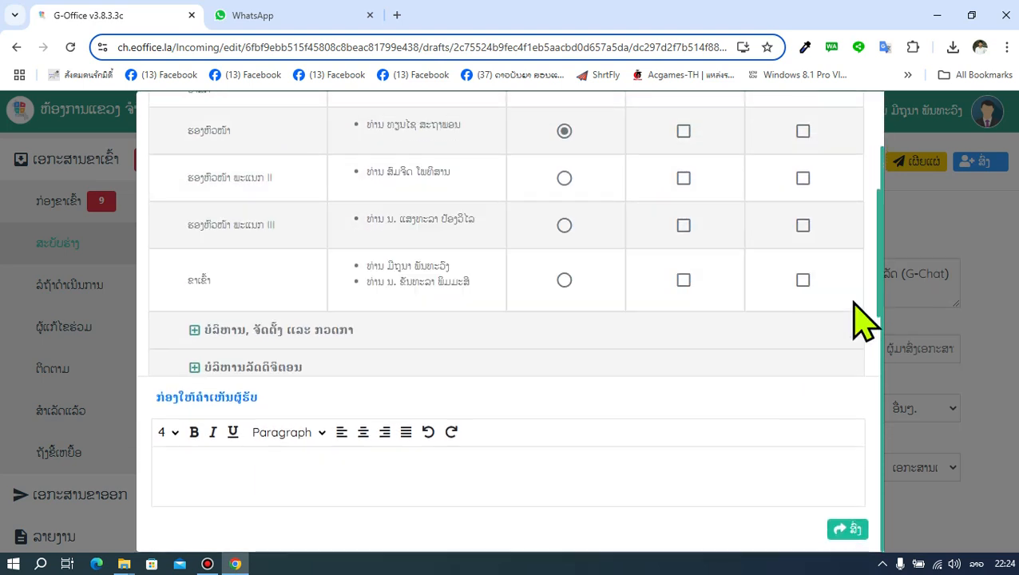
scroll(855, 352, down, 5)
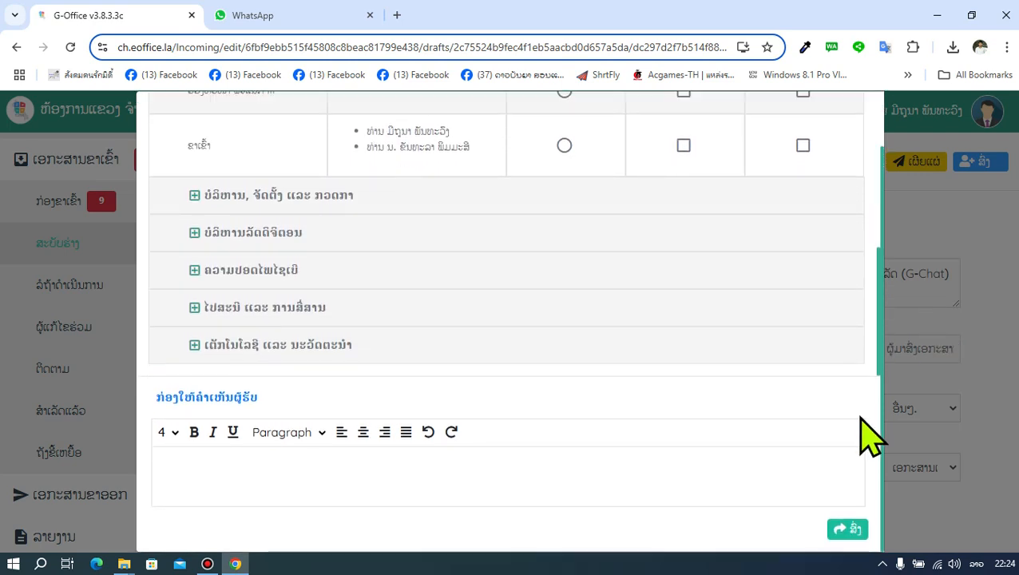
click(850, 529)
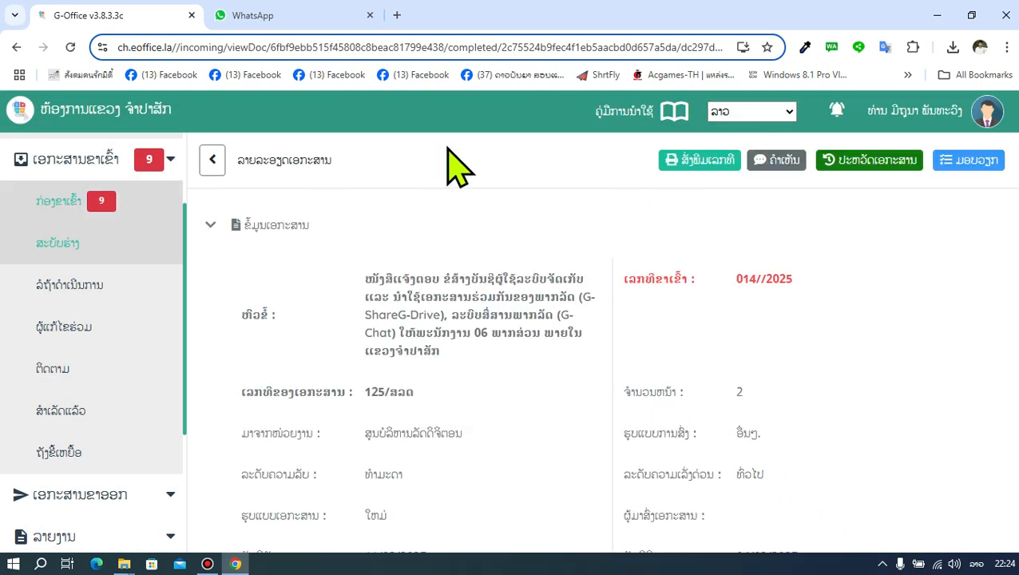
Check the incoming drafts (ສະບັບຮ່າງ) for the sent letter, and open the incoming folder list (ແຟ້ມຂາເຂົ້າ).
click(55, 241)
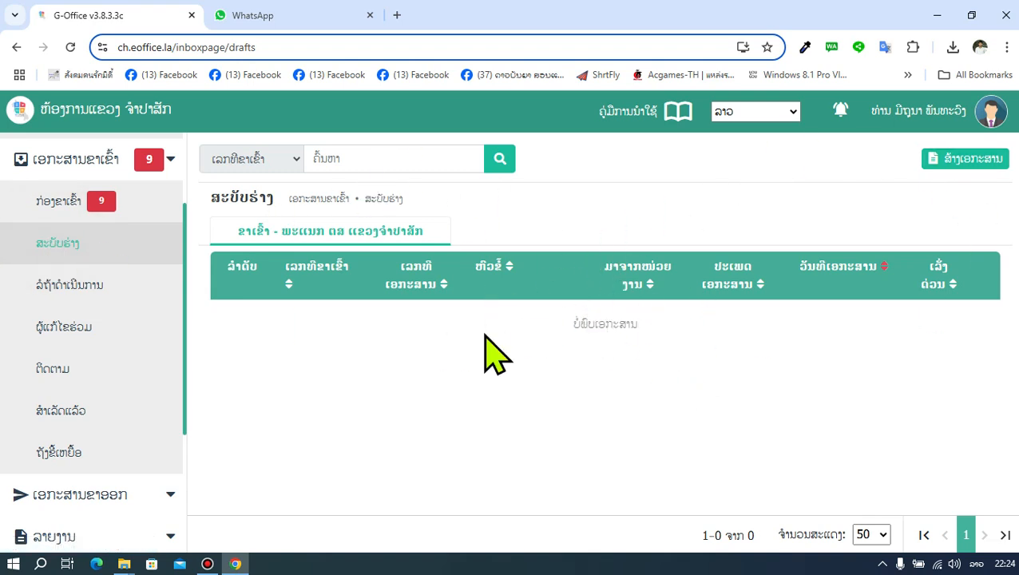
scroll(60, 220, up, 4)
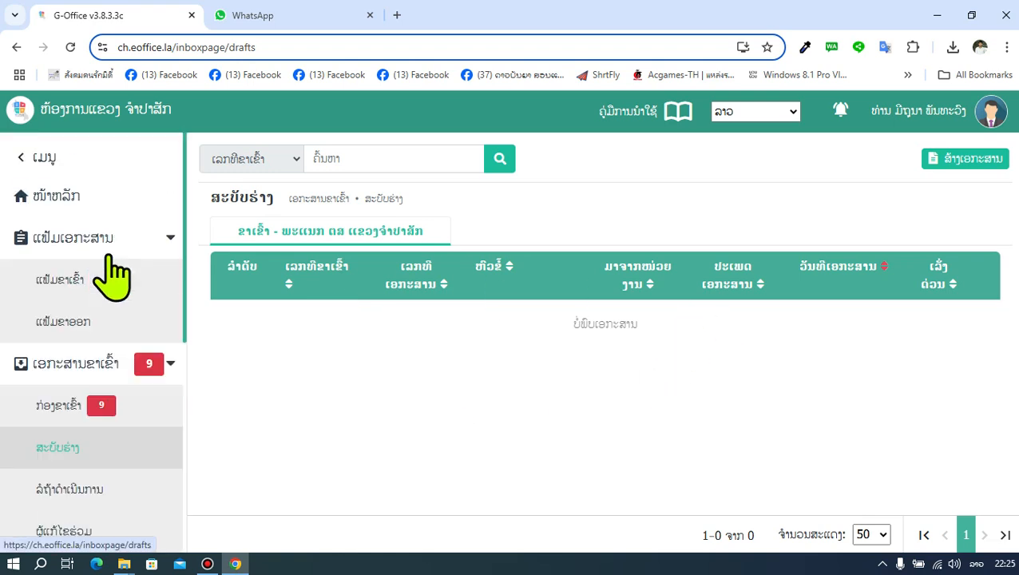
click(112, 302)
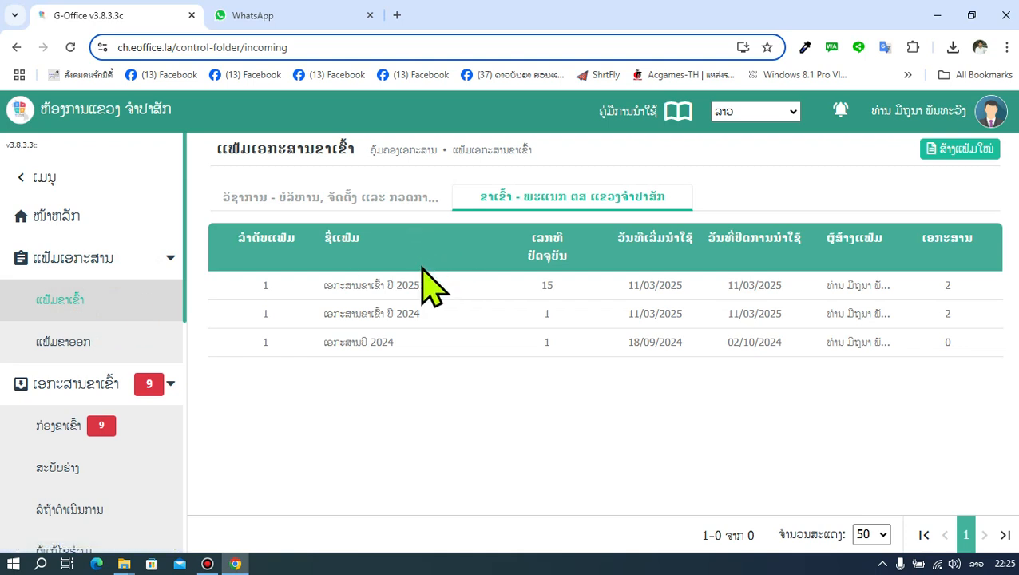
scroll(104, 303, down, 1)
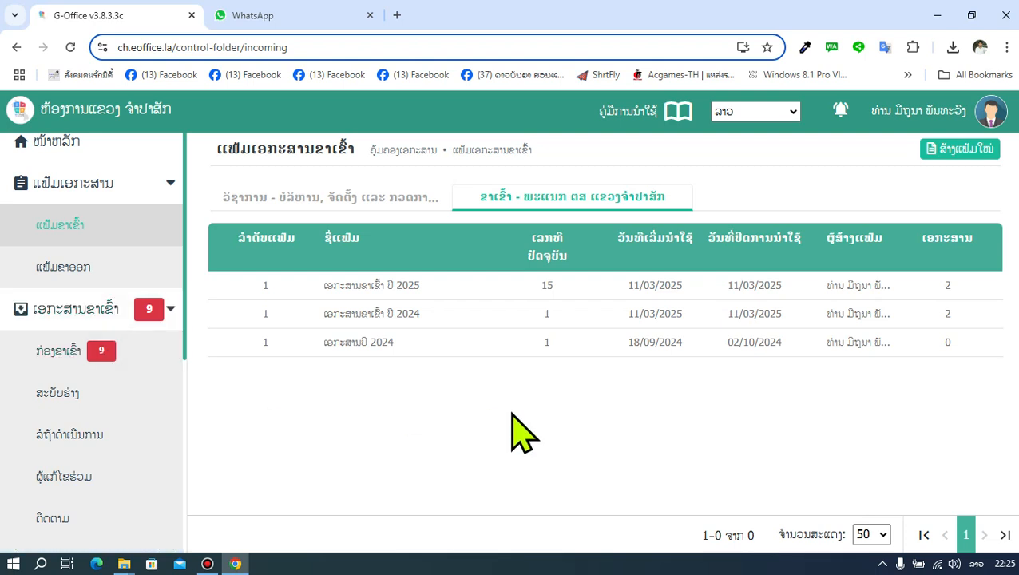